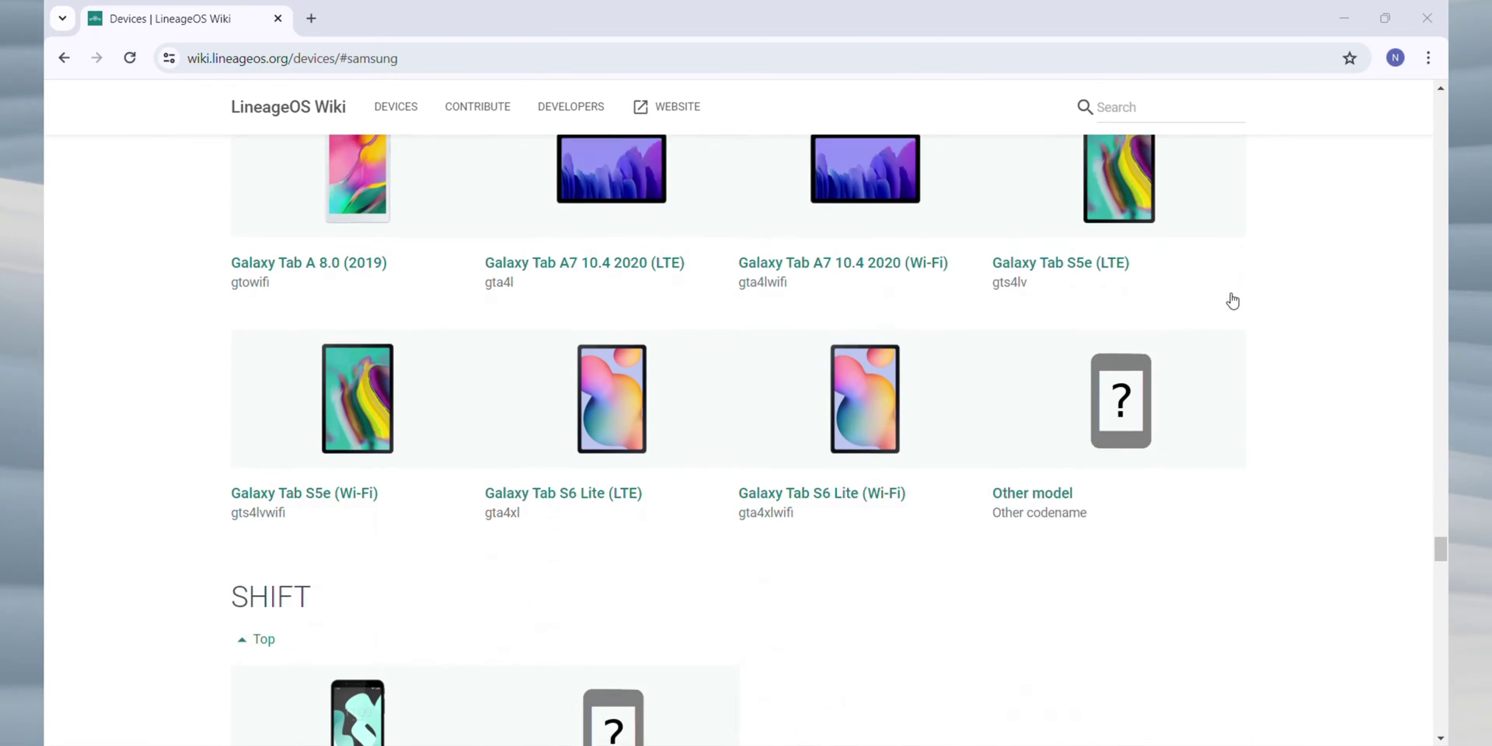
- Accept the Android SDK license terms and download SDK Platform-Tools for Windows
{"action": "scroll", "coordinate": [1232, 300], "scroll_direction": "down", "scroll_amount": 1}
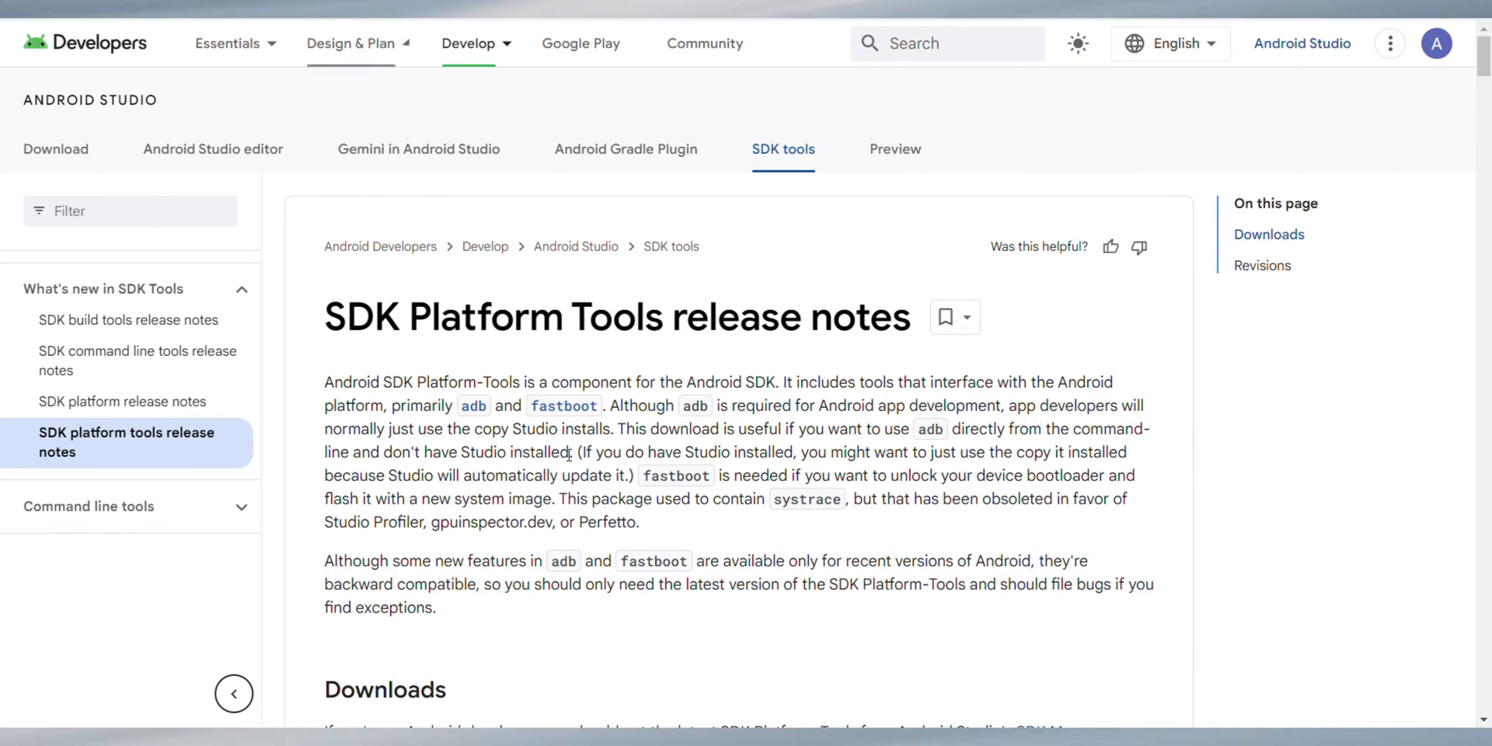
{"action": "scroll", "coordinate": [575, 458], "scroll_direction": "down", "scroll_amount": 6}
{"action": "scroll", "coordinate": [579, 466], "scroll_direction": "down", "scroll_amount": 2}
{"action": "left_click", "coordinate": [610, 372]}
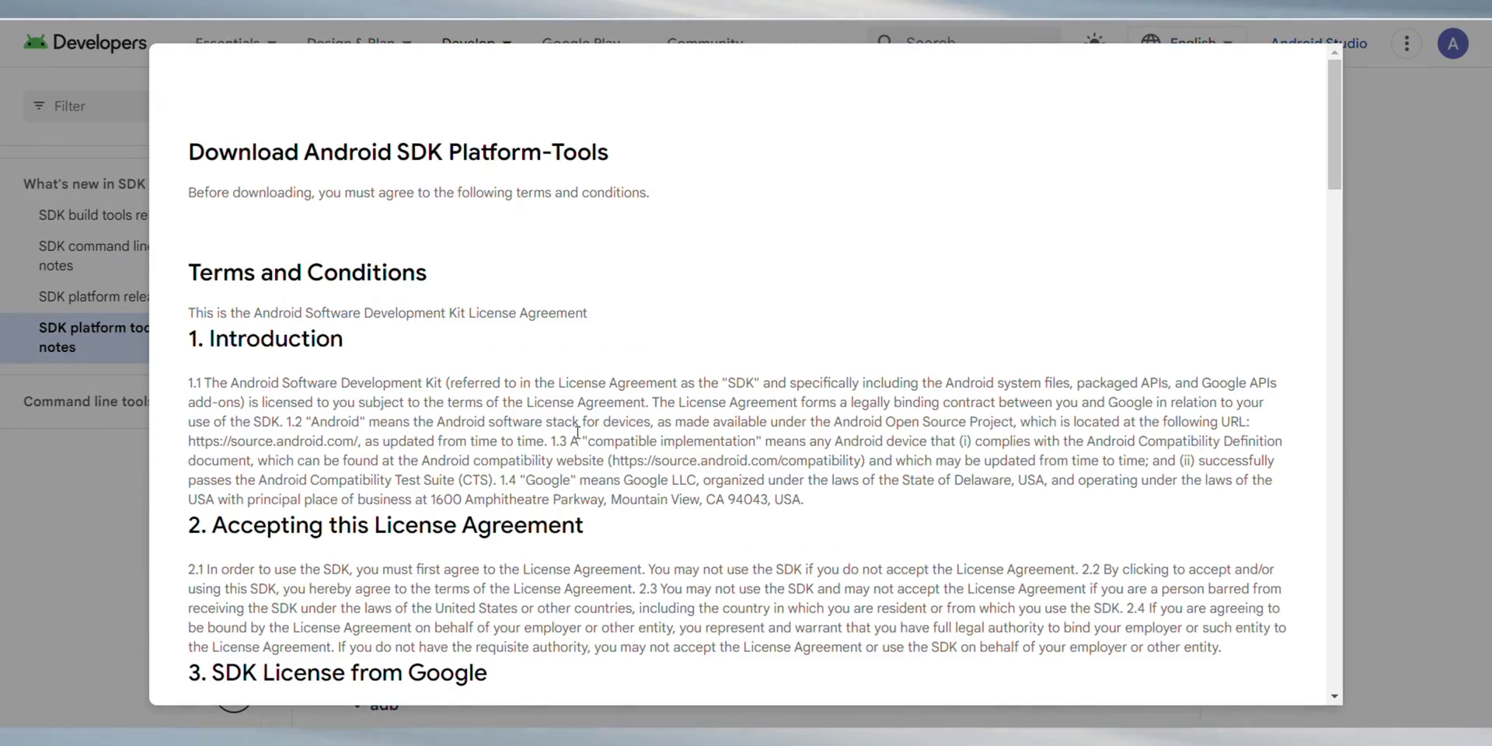
{"action": "scroll", "coordinate": [551, 464], "scroll_direction": "down", "scroll_amount": 20}
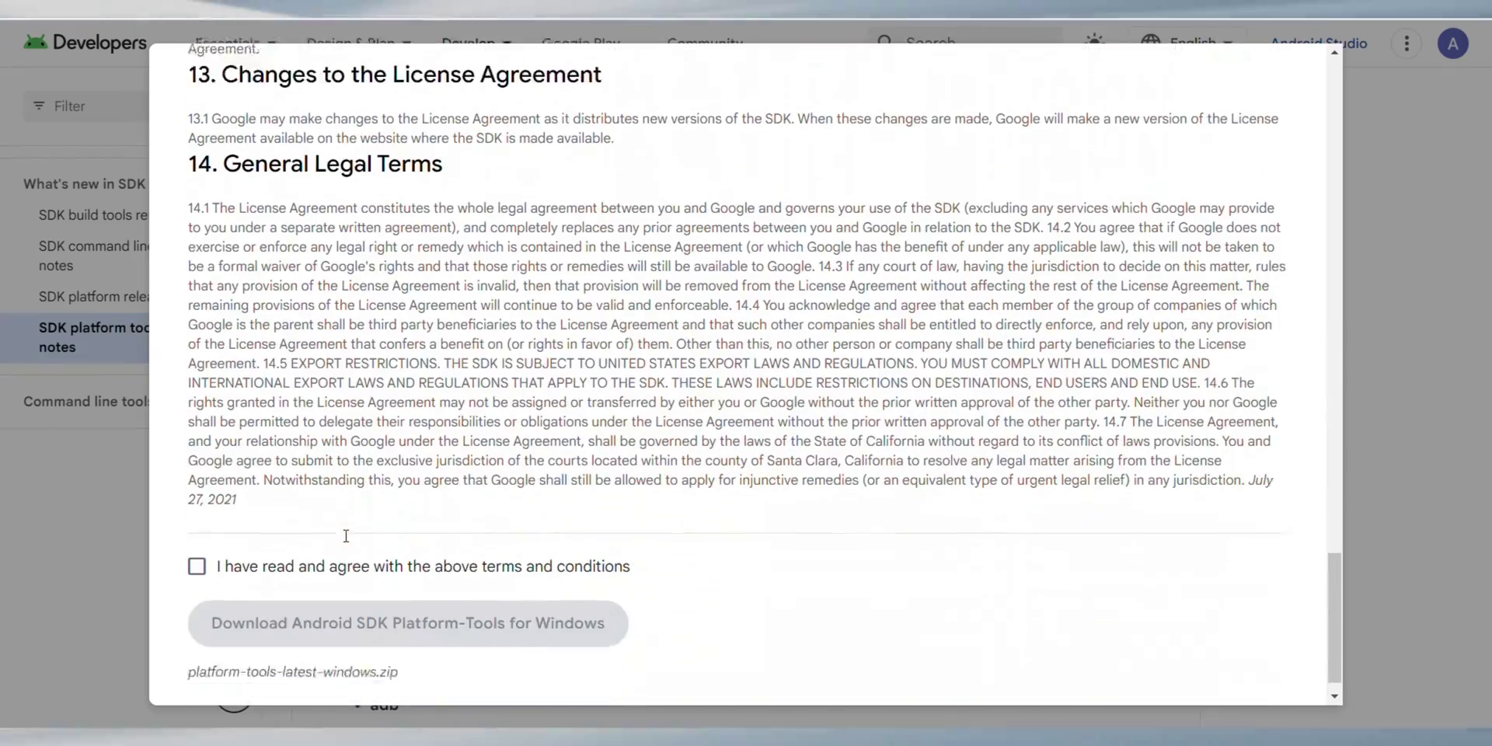
{"action": "scroll", "coordinate": [346, 535], "scroll_direction": "down", "scroll_amount": 1}
{"action": "left_click", "coordinate": [266, 535]}
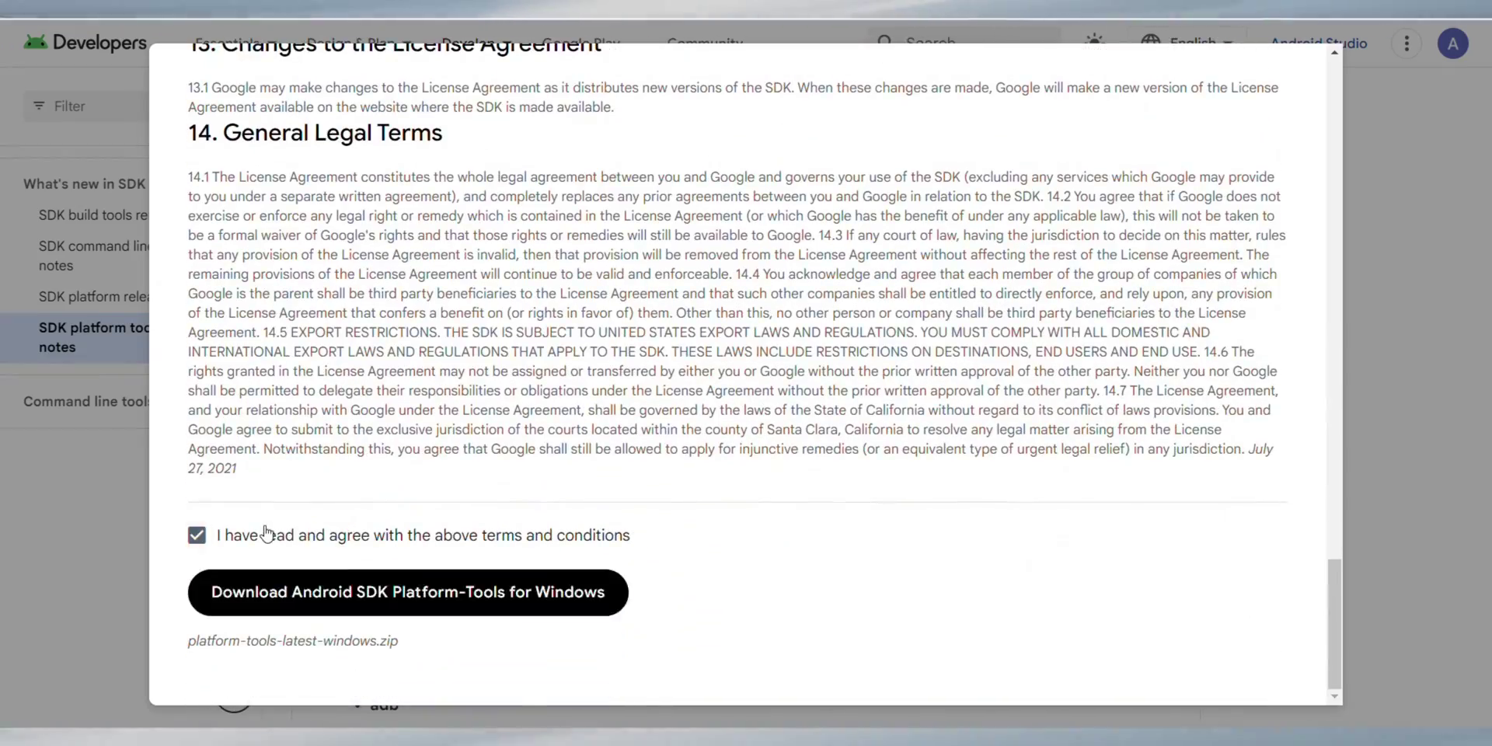
{"action": "left_click", "coordinate": [410, 594]}
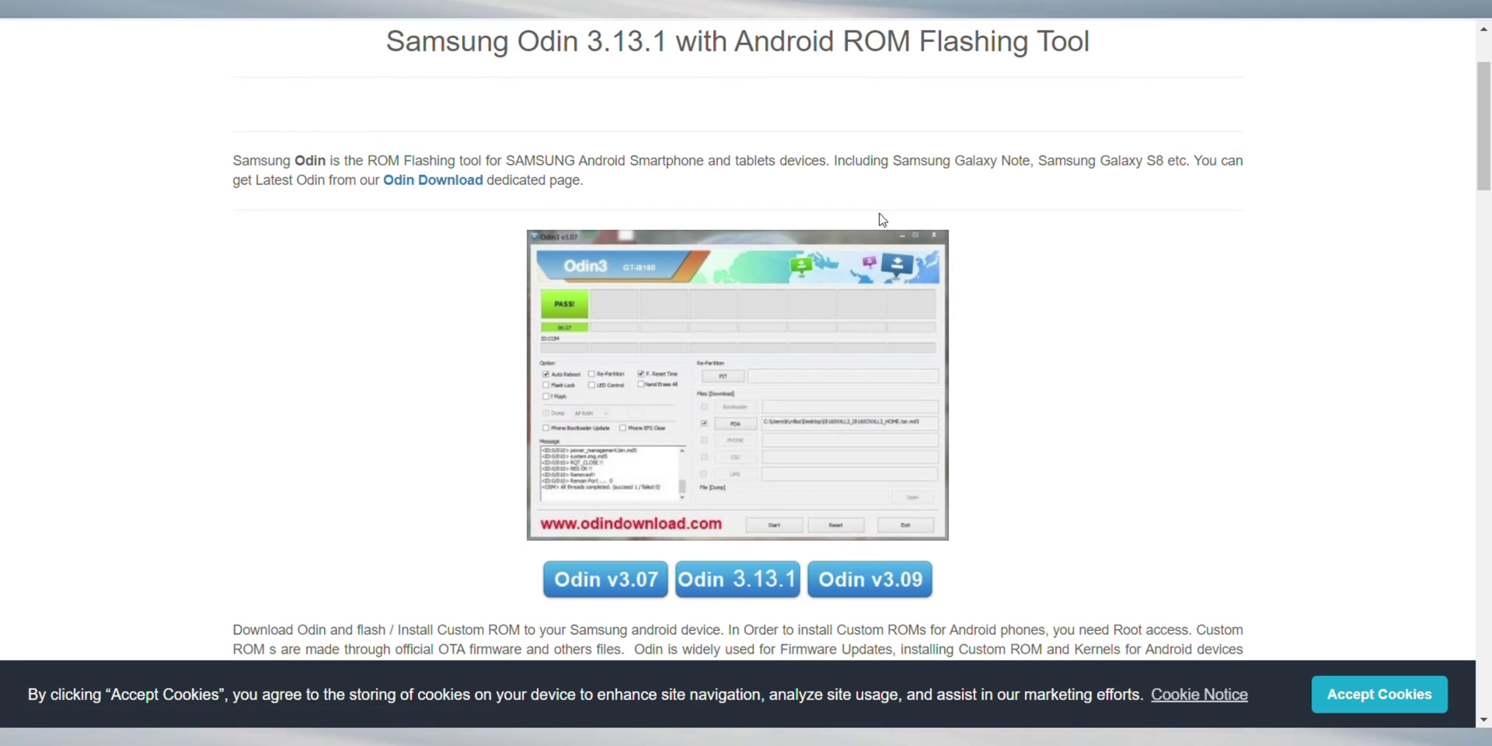
- Start the Odin 3.13.1 download
{"action": "scroll", "coordinate": [941, 424], "scroll_direction": "down", "scroll_amount": 3}
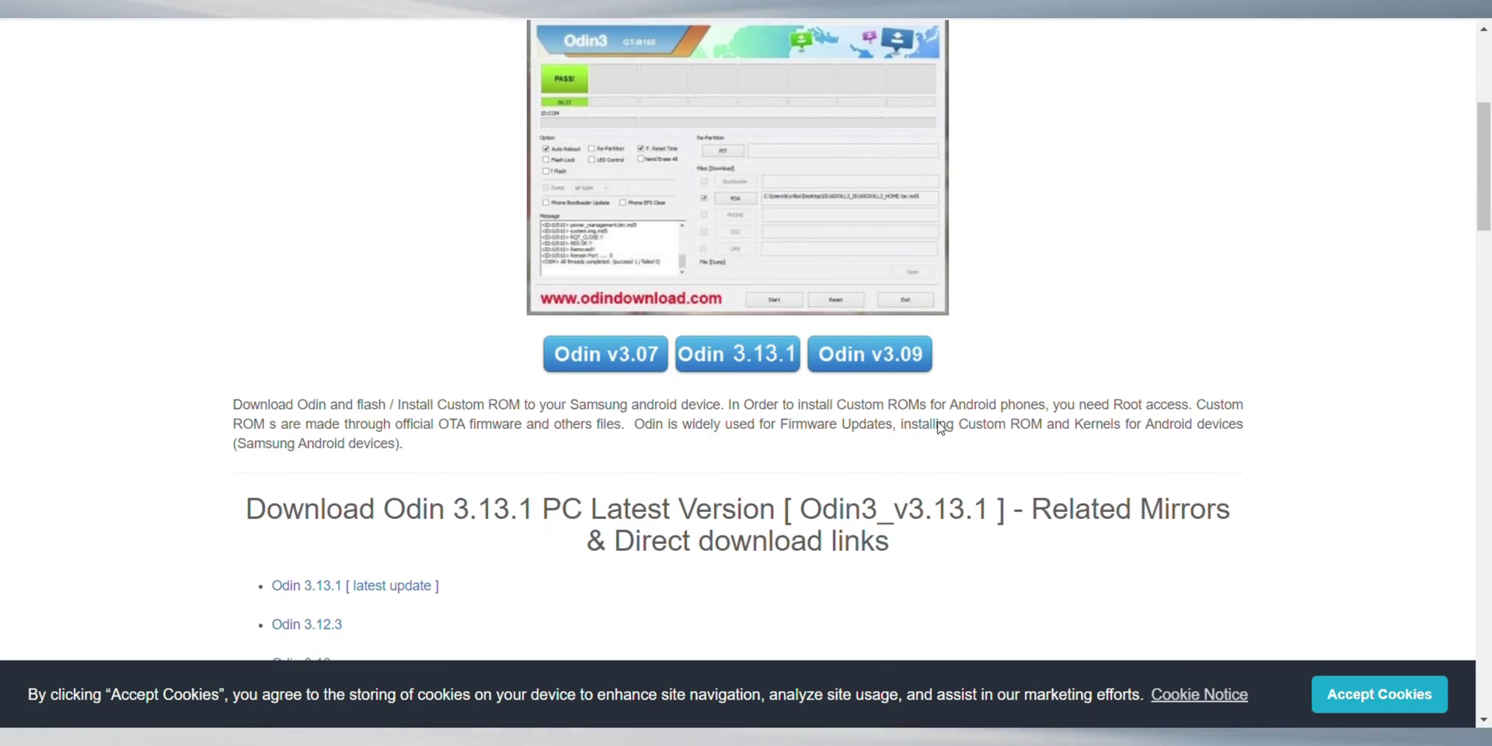
{"action": "scroll", "coordinate": [940, 423], "scroll_direction": "up", "scroll_amount": 3}
{"action": "scroll", "coordinate": [940, 427], "scroll_direction": "up", "scroll_amount": 1}
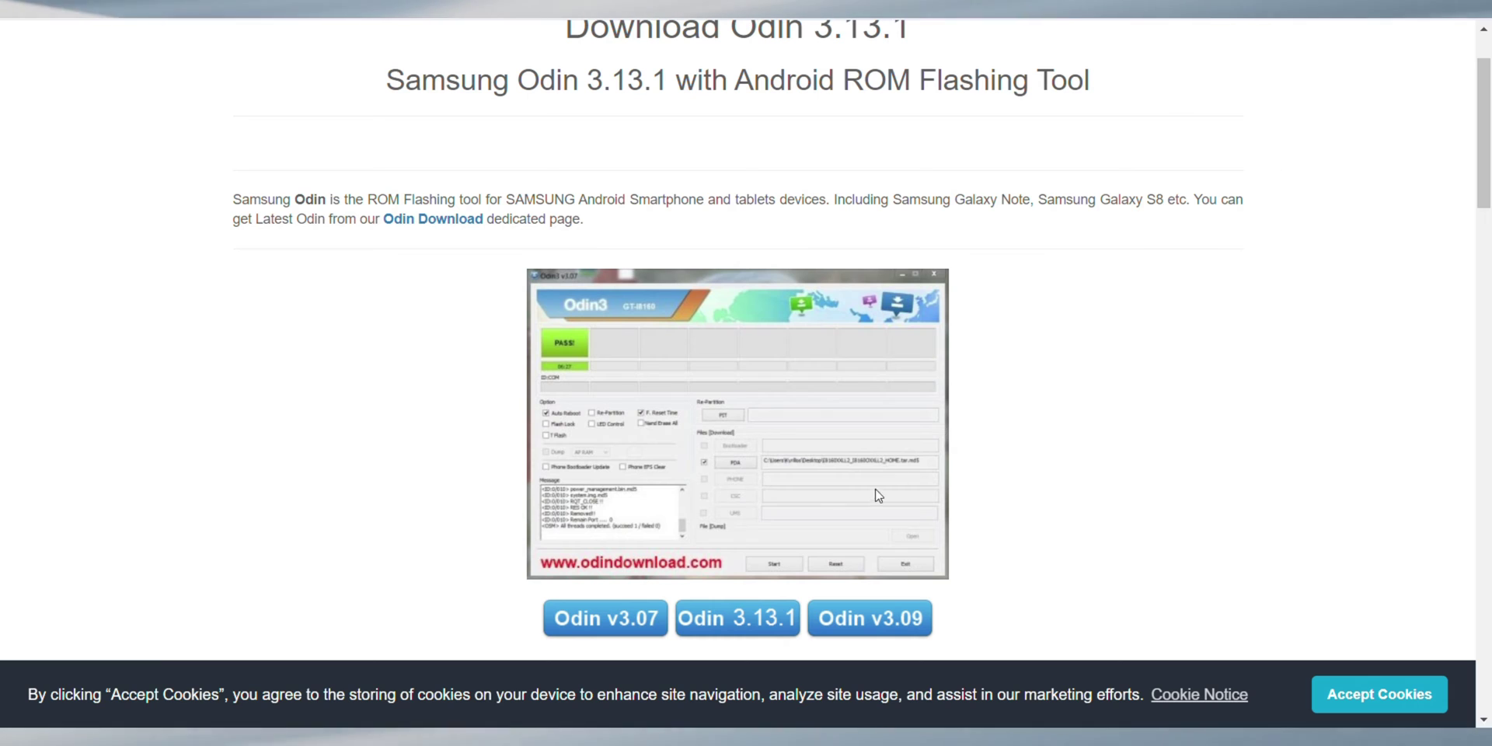
{"action": "left_click", "coordinate": [746, 623]}
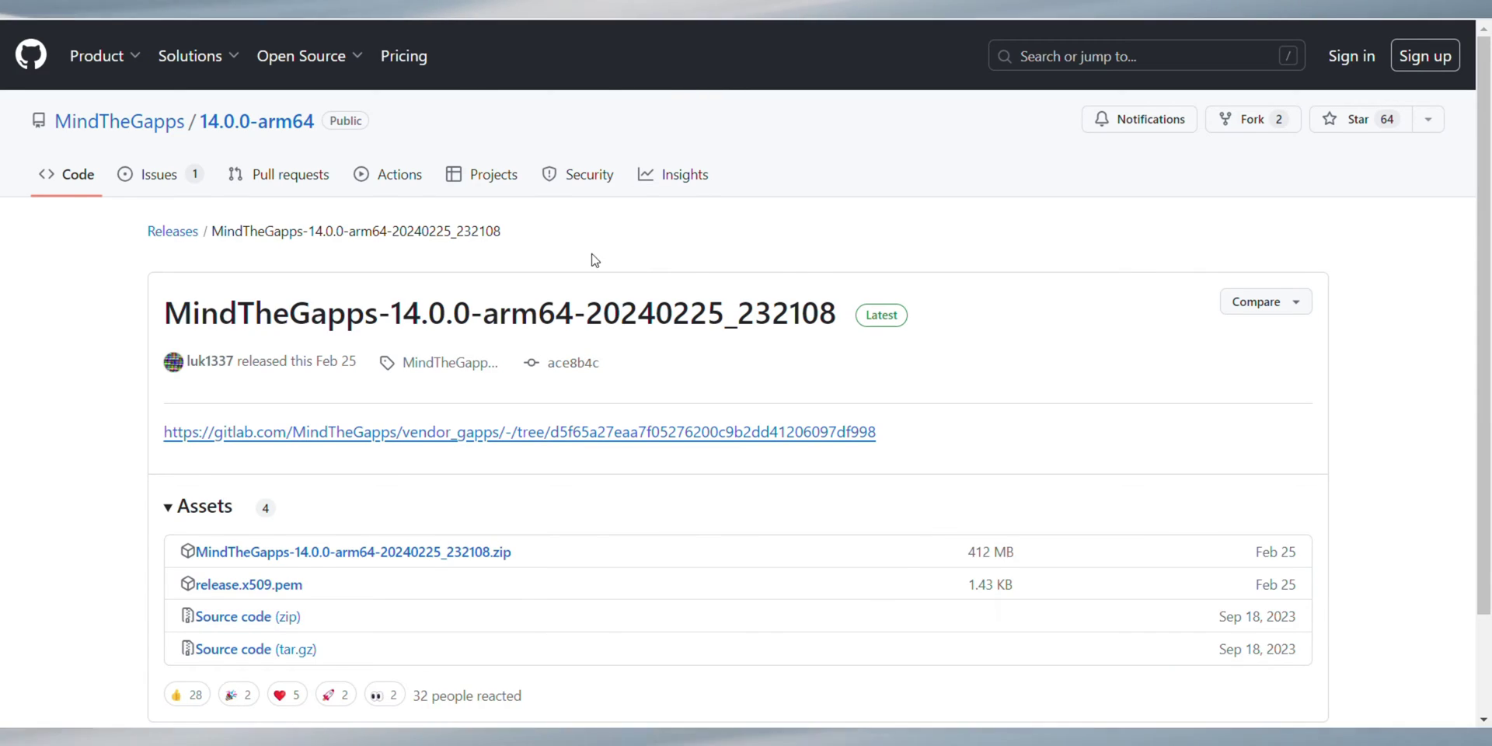
- Download the MindTheGapps 14.0.0 arm64 zip and the 64-bit Windows 7-Zip 24.05 installer
{"action": "scroll", "coordinate": [556, 500], "scroll_direction": "down", "scroll_amount": 3}
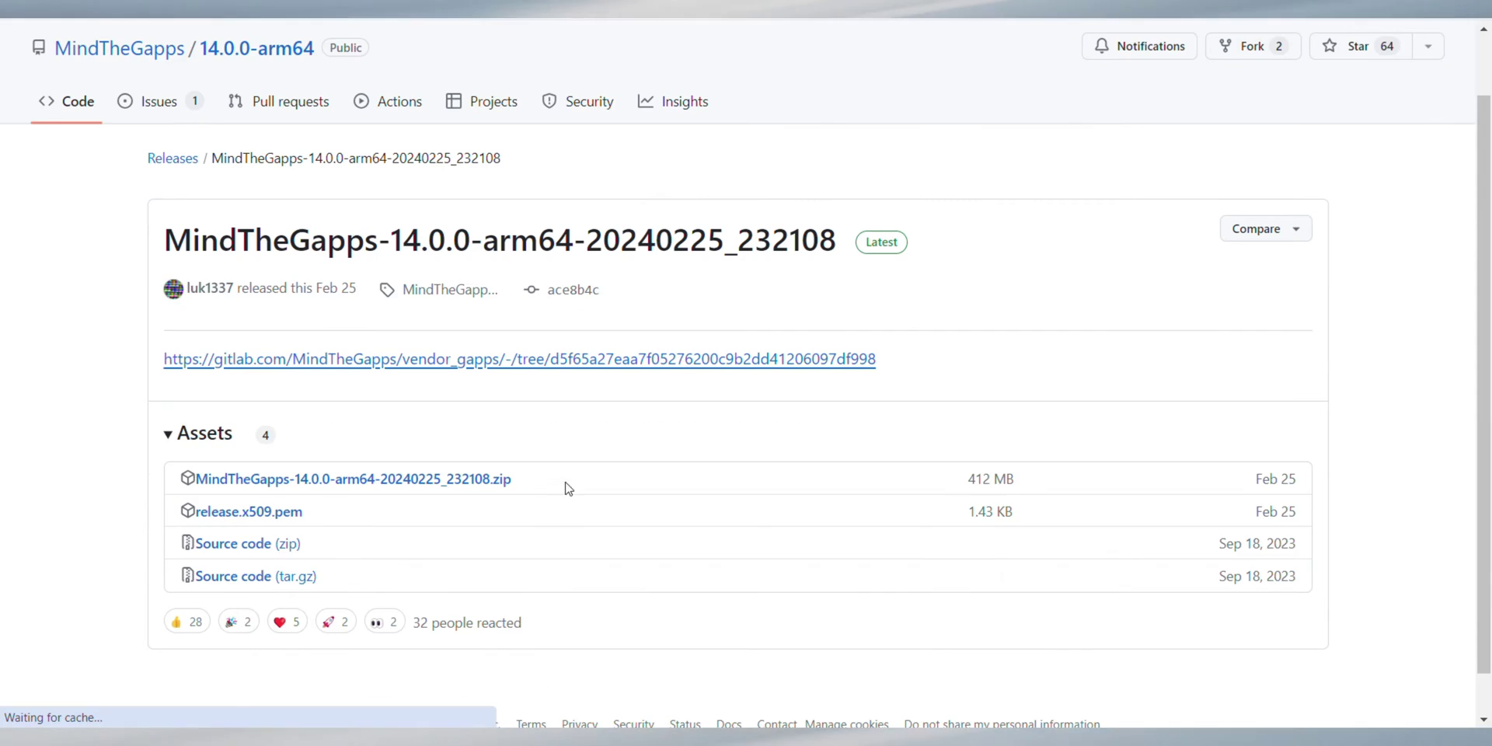
{"action": "left_click", "coordinate": [458, 434]}
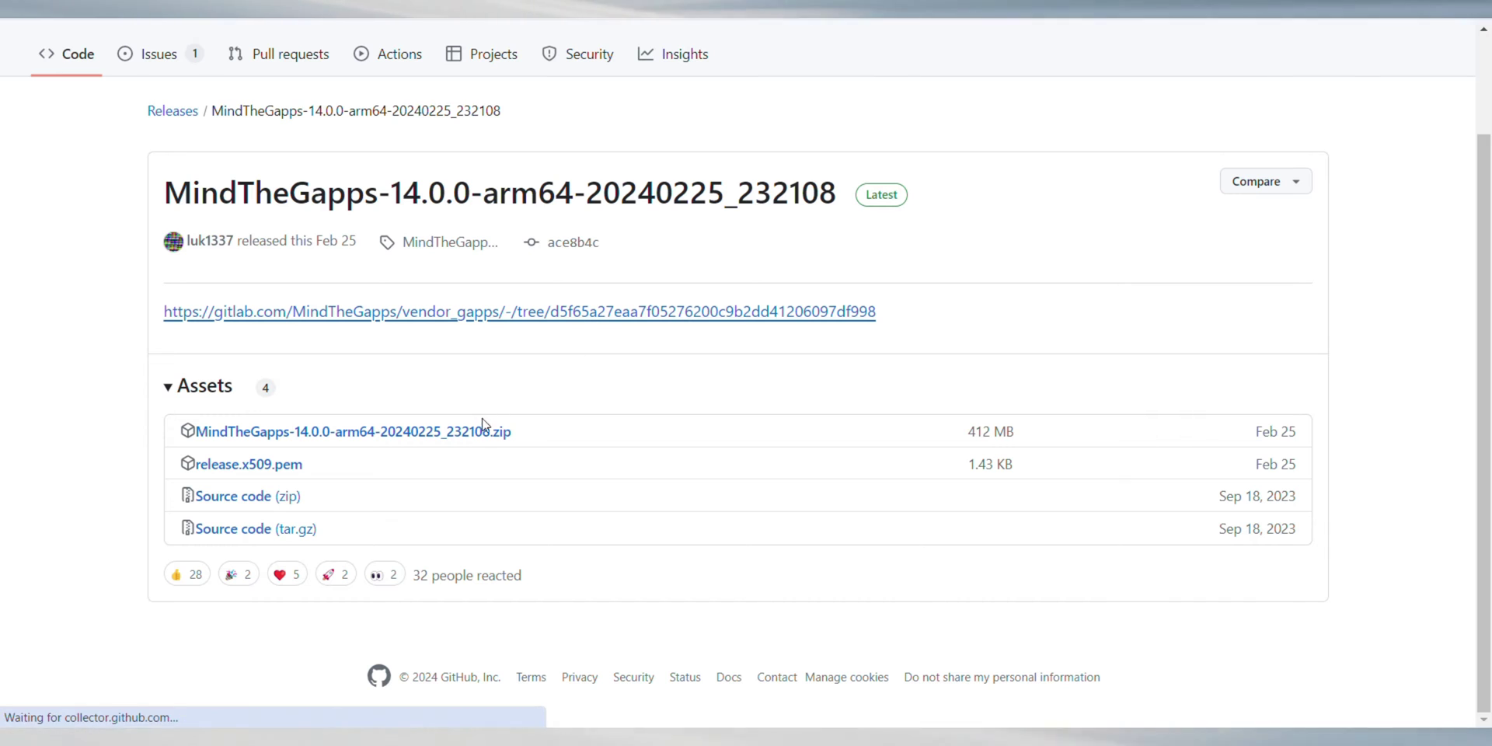
{"action": "left_click", "coordinate": [482, 433]}
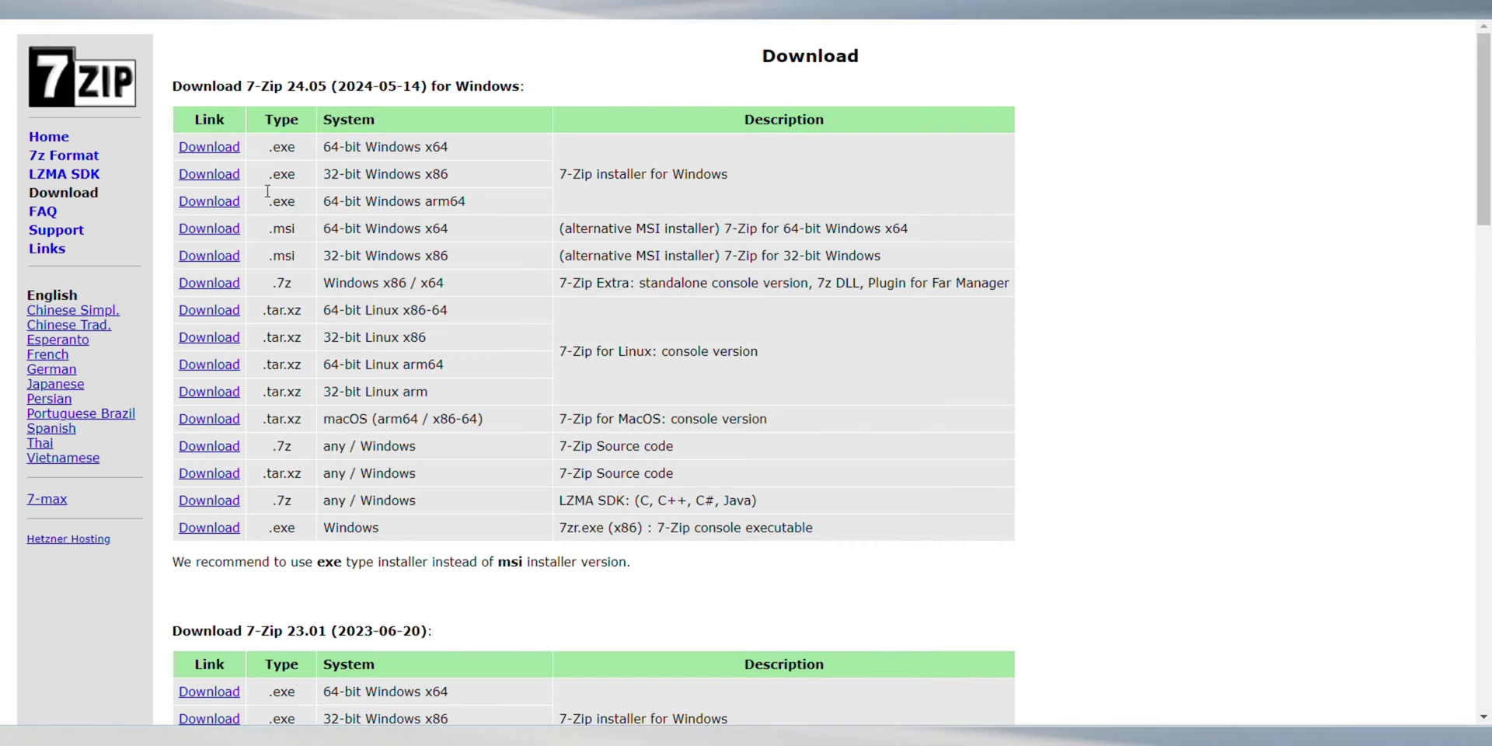
{"action": "left_click", "coordinate": [209, 147]}
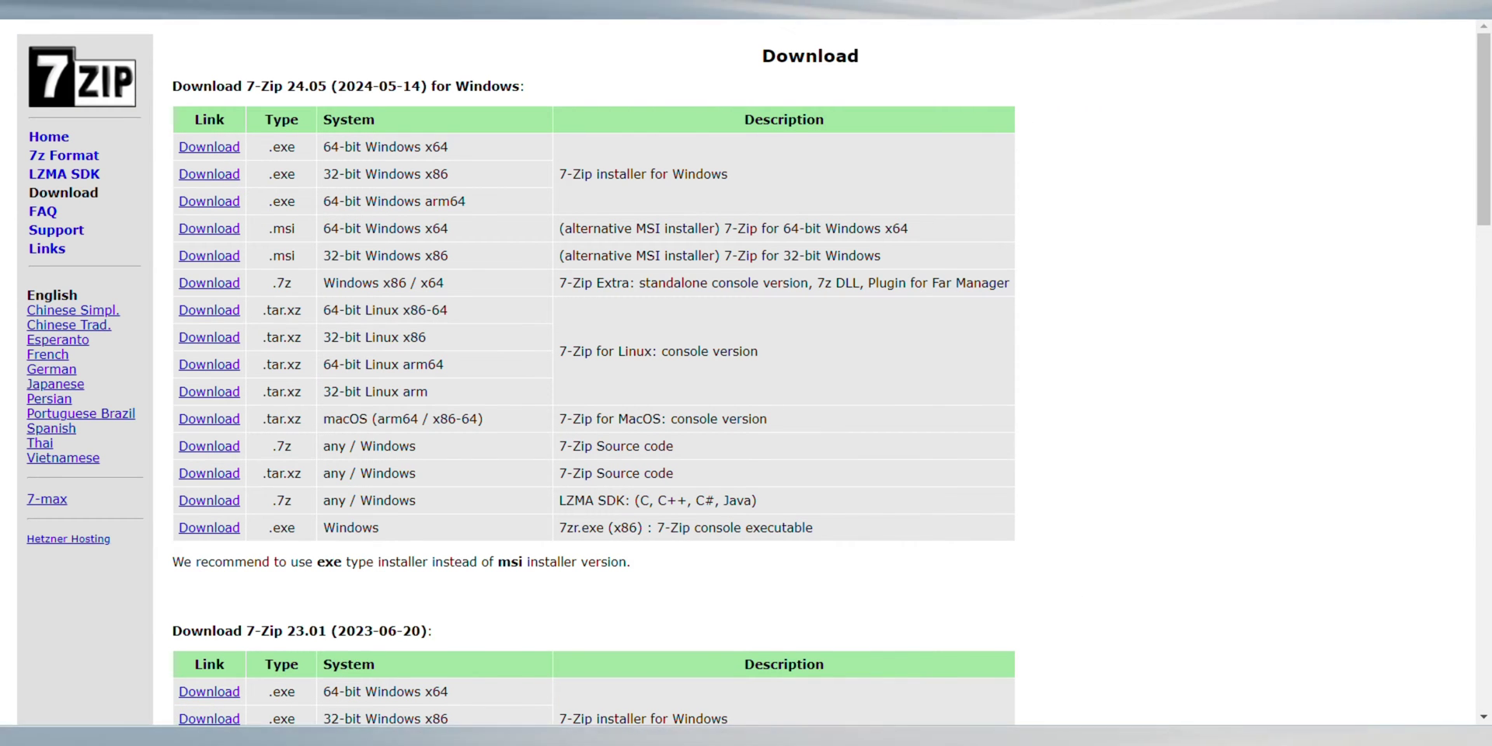
- Search 'lineage os' and browse the LineageOS Samsung devices list to the Galaxy S9 (starlte) page
{"action": "key", "text": "ctrl+t"}
{"action": "type", "text": "linea"}
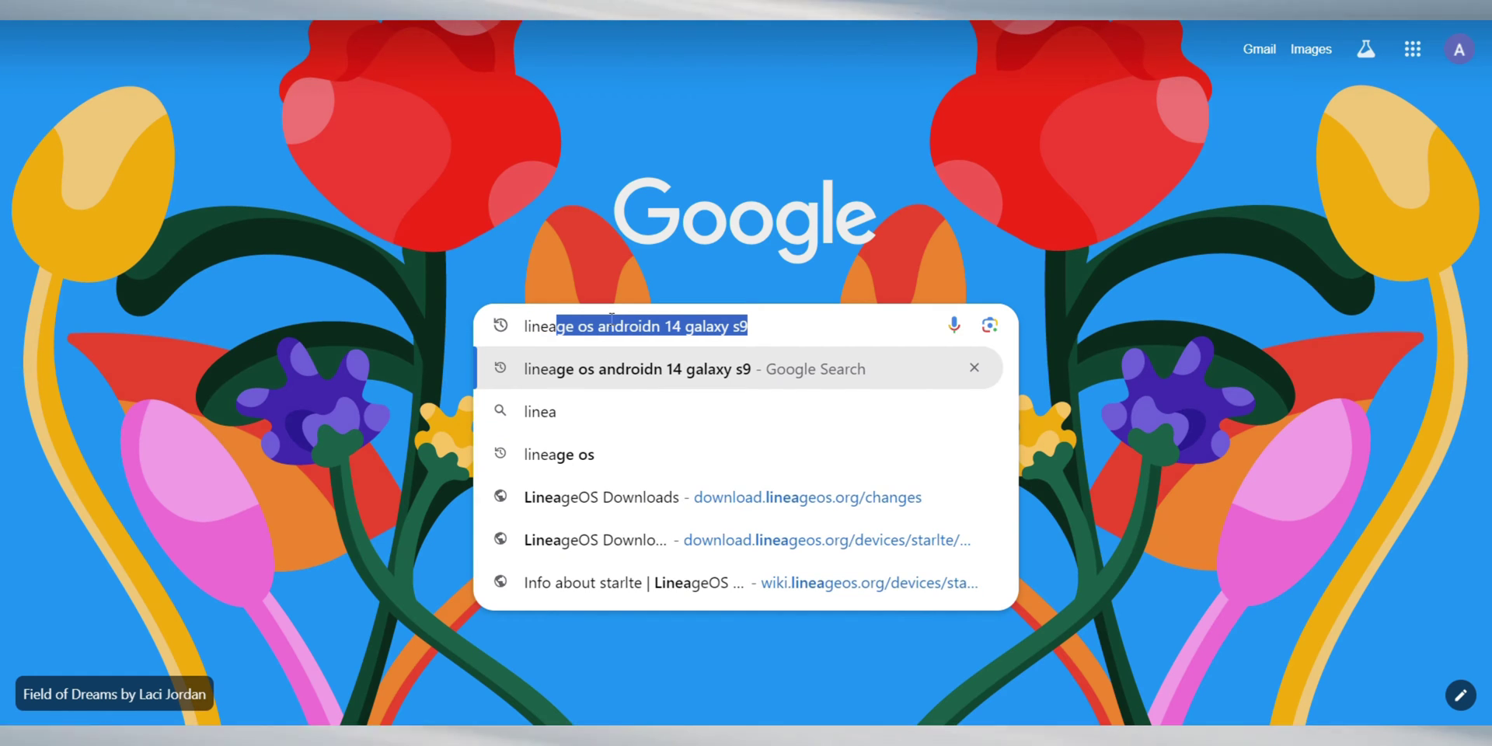
{"action": "type", "text": "ge os"}
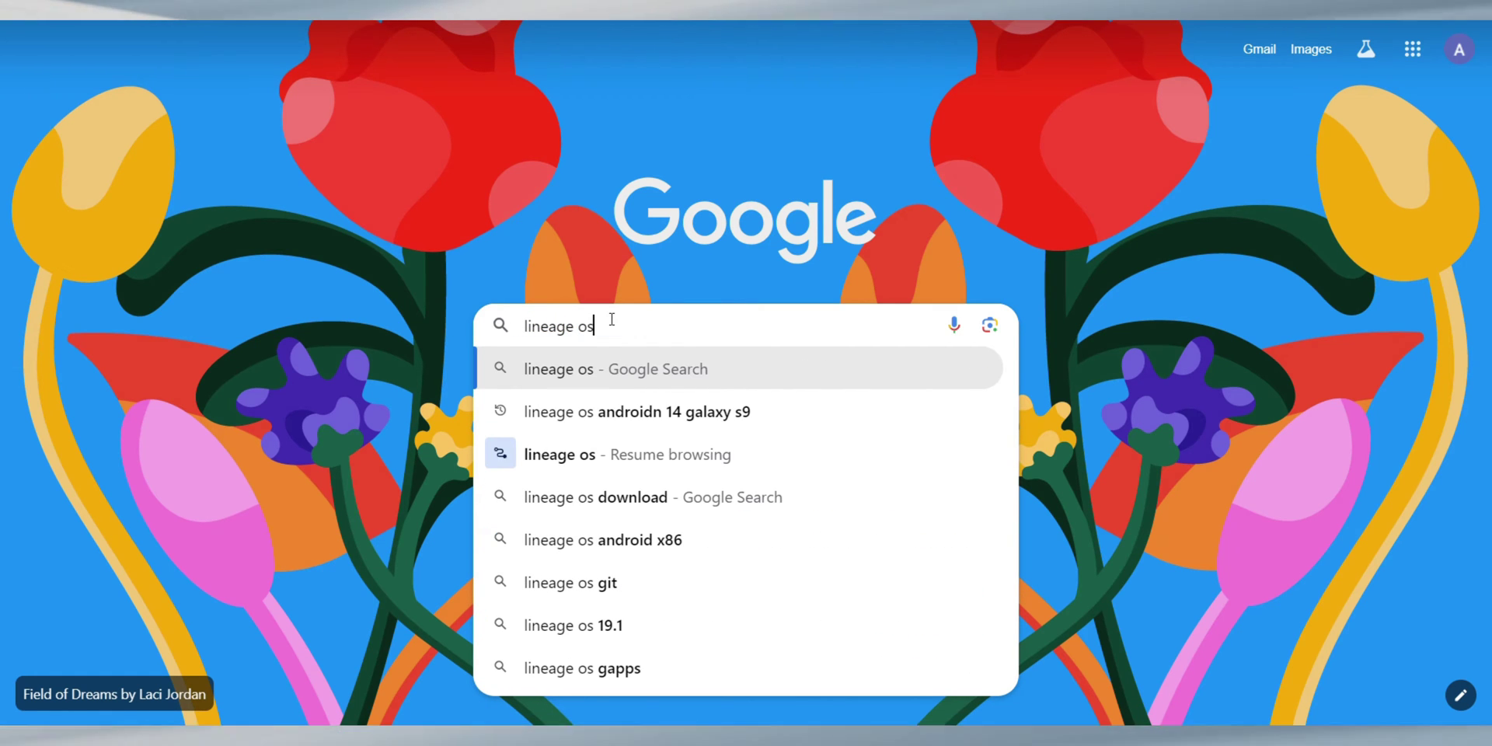
{"action": "key", "text": "Return"}
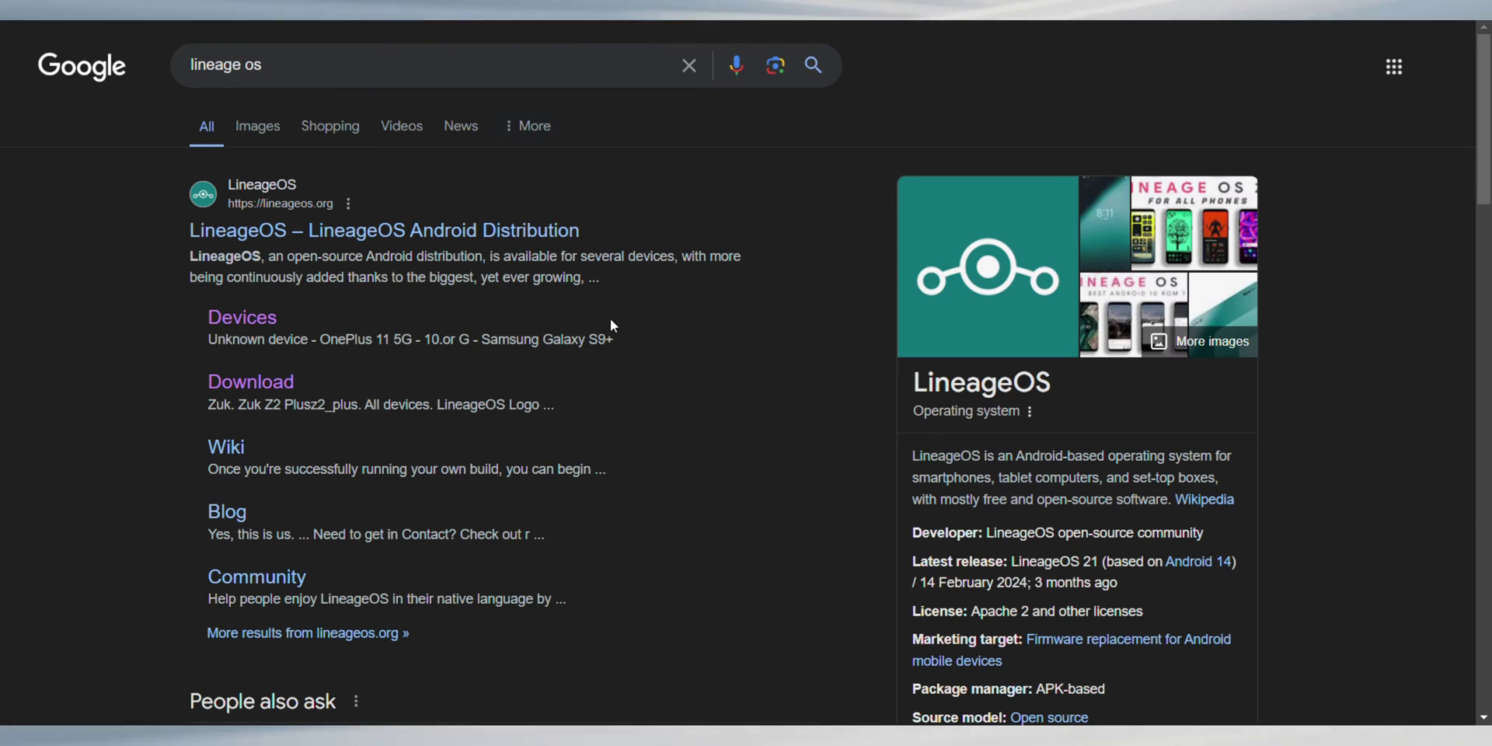
{"action": "left_click", "coordinate": [253, 320]}
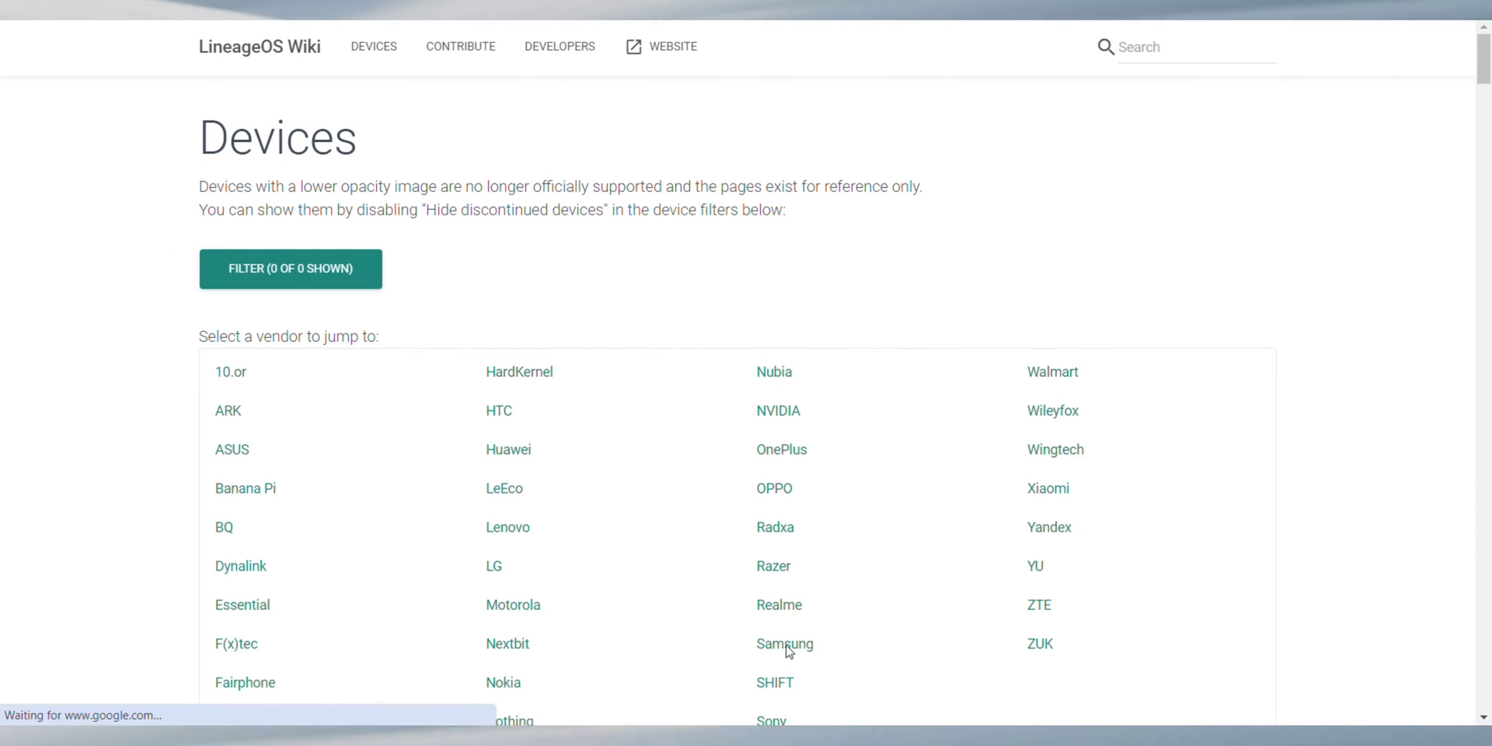
{"action": "left_click", "coordinate": [802, 649]}
{"action": "scroll", "coordinate": [1392, 256], "scroll_direction": "down", "scroll_amount": 5}
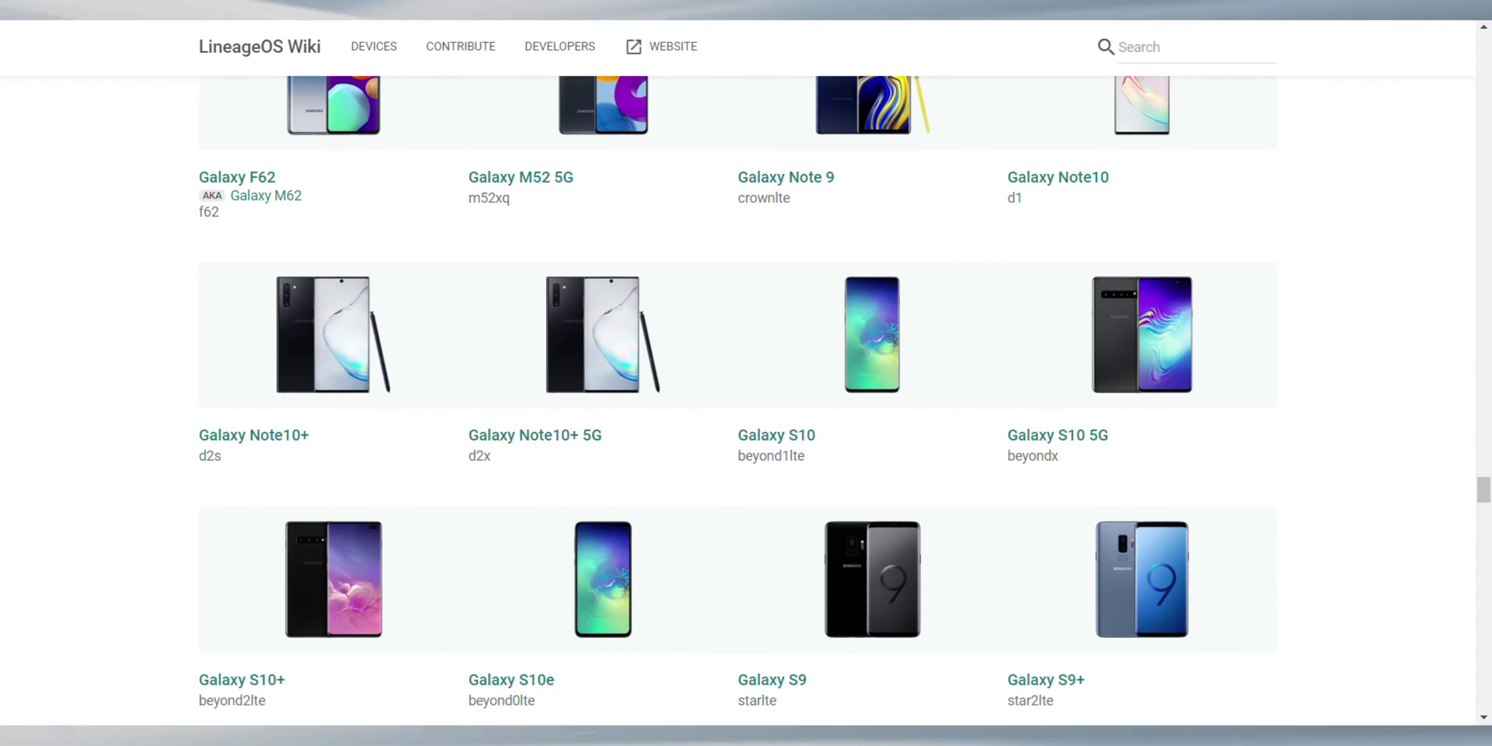
{"action": "scroll", "coordinate": [861, 488], "scroll_direction": "down", "scroll_amount": 1}
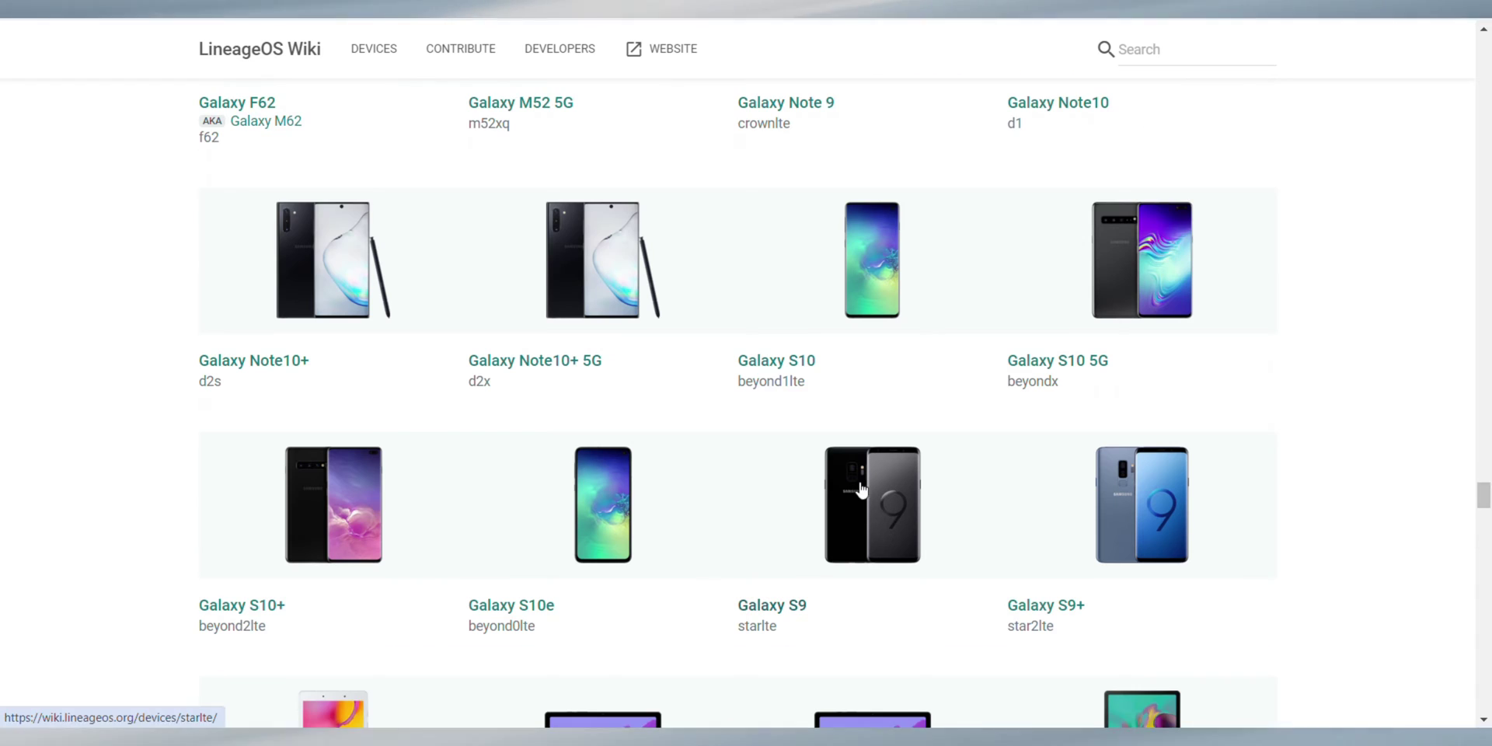
{"action": "left_click", "coordinate": [868, 544]}
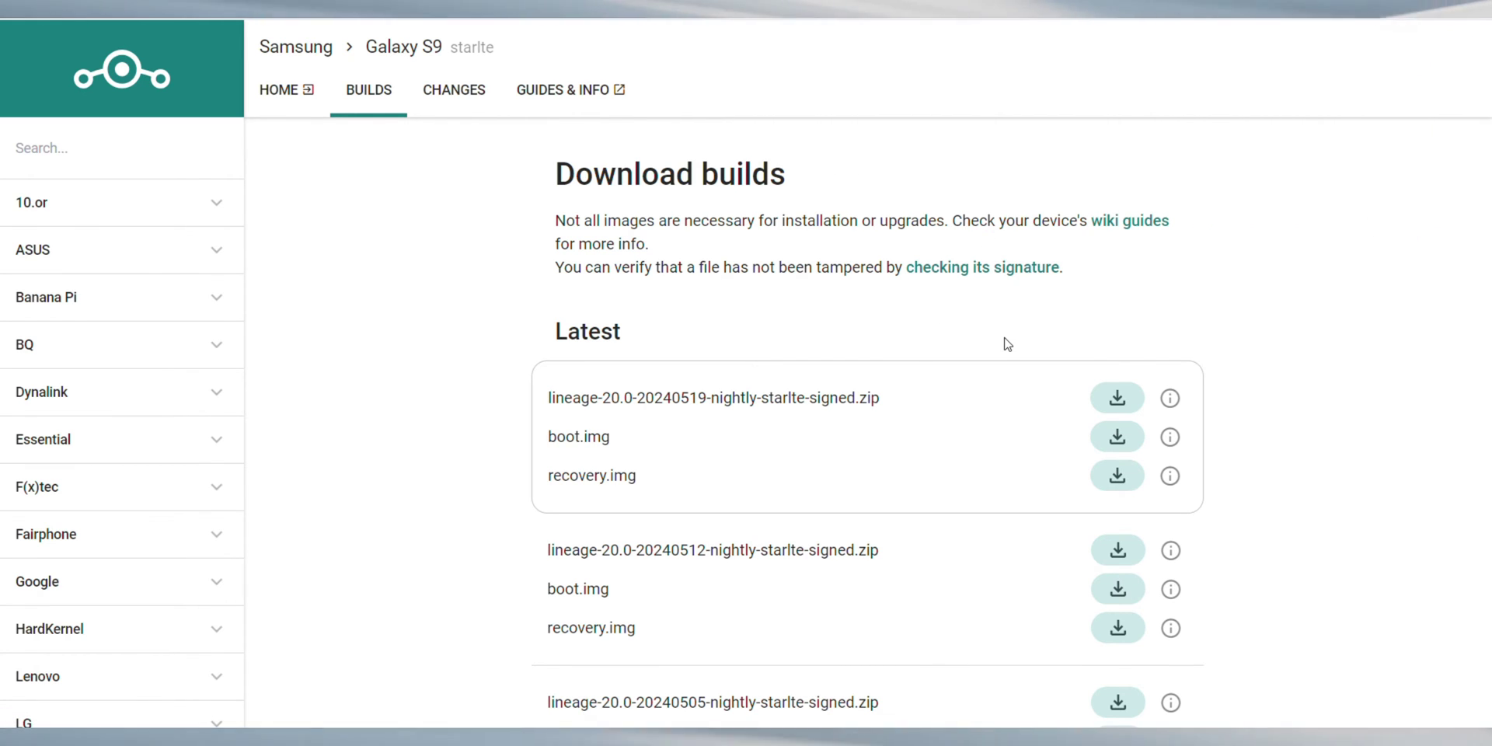
- Download lineage-21.0-20240518-UNOFFICIAL-gsi_arm64_gN.img.xz from the project's recent activity list
{"action": "left_click", "coordinate": [429, 91]}
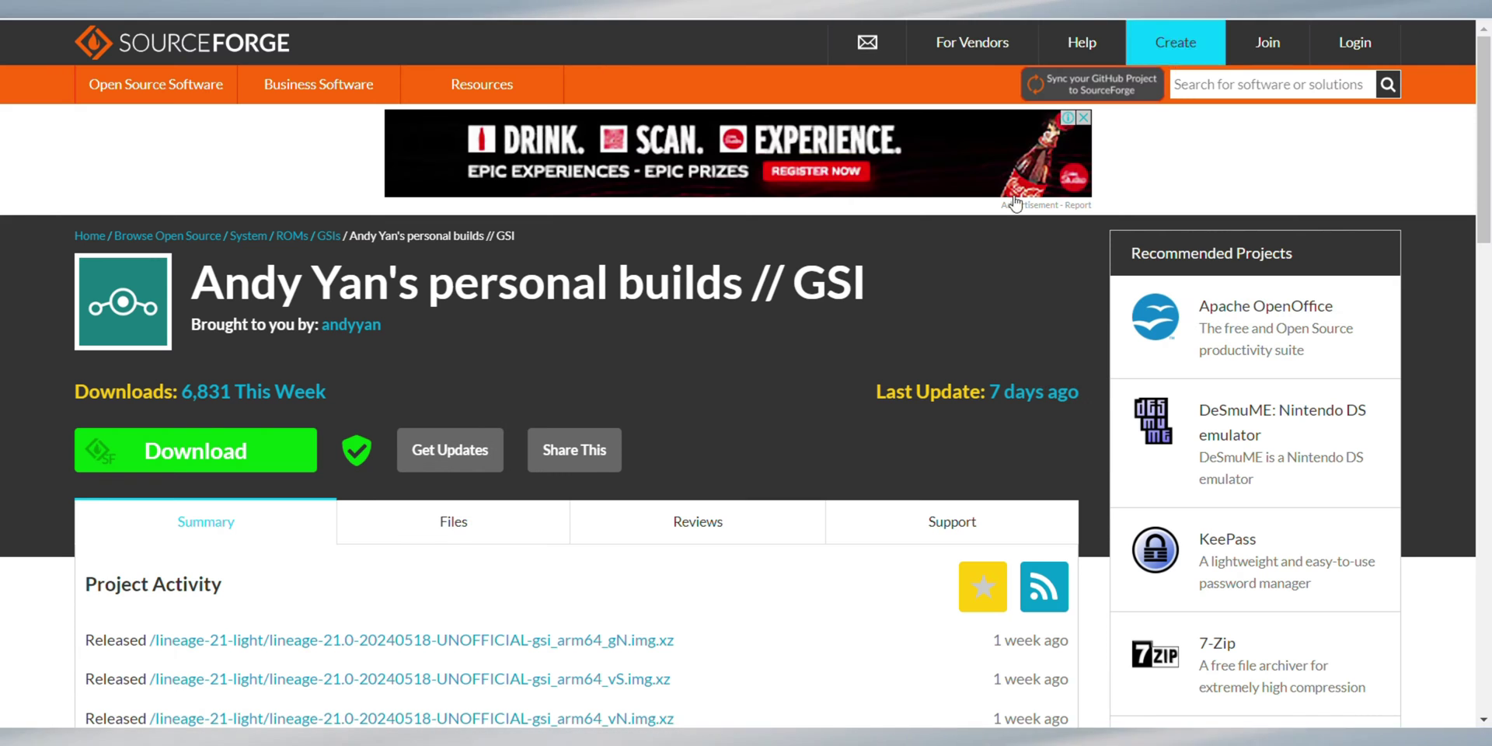
{"action": "scroll", "coordinate": [887, 376], "scroll_direction": "down", "scroll_amount": 3}
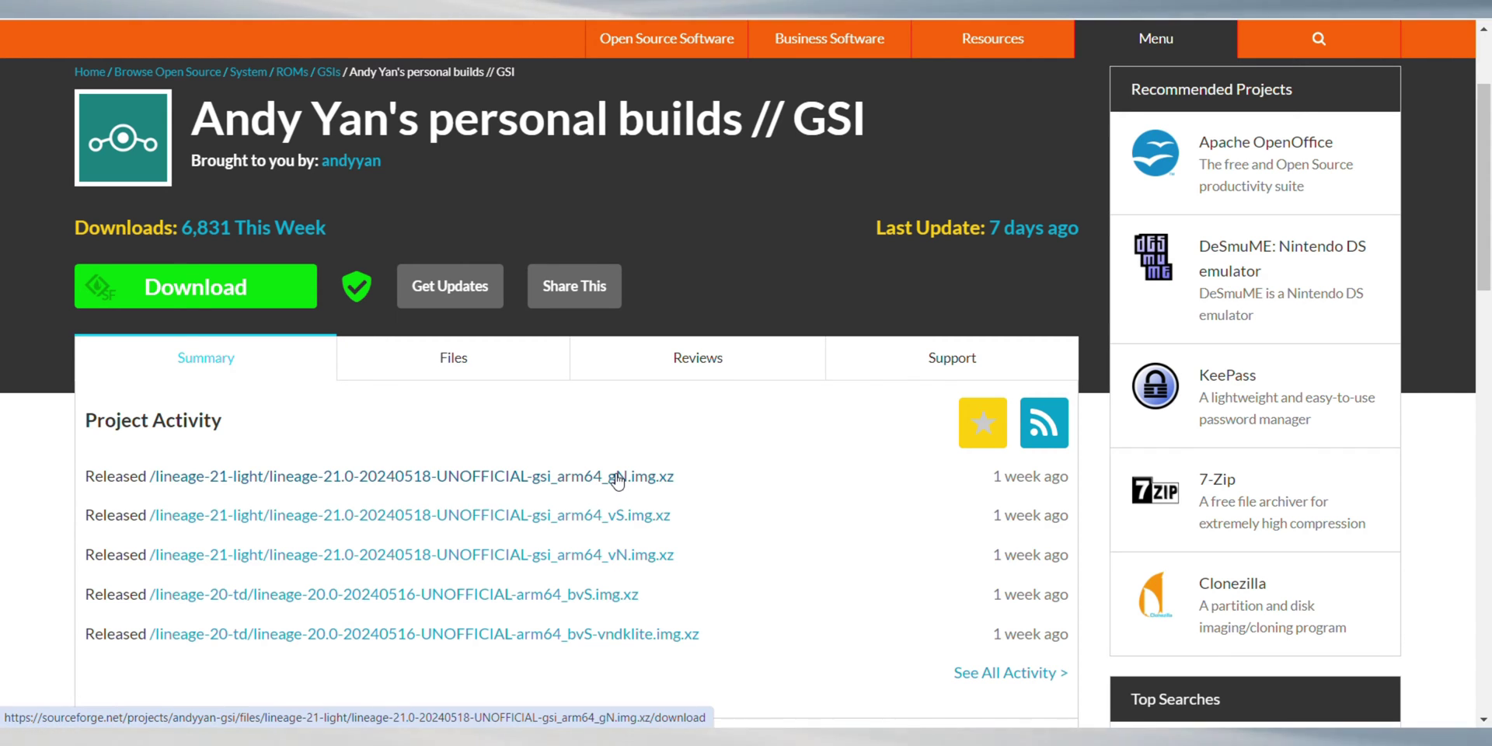
{"action": "left_click", "coordinate": [617, 479]}
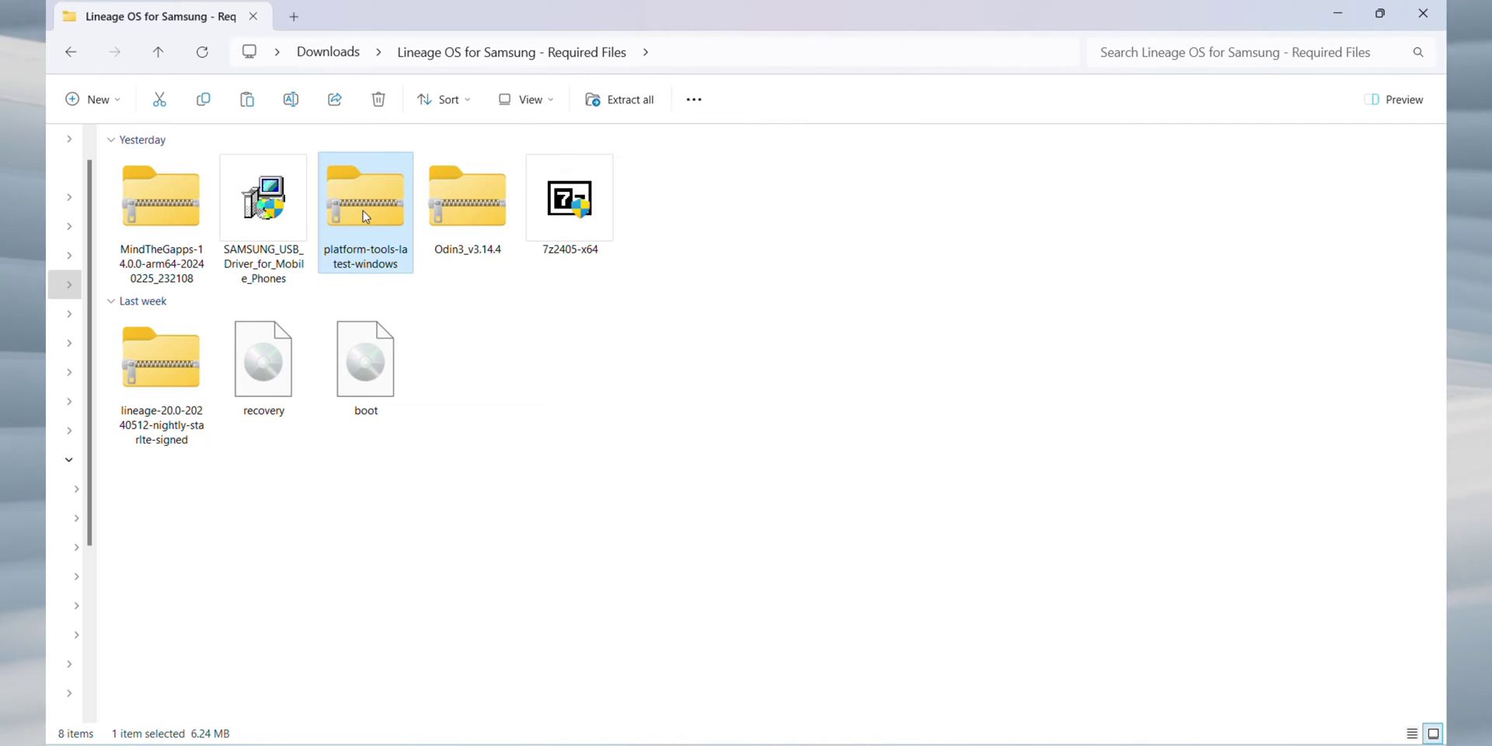
- Extract the platform-tools zip into its own folder and delete the original zip
{"action": "right_click", "coordinate": [362, 212]}
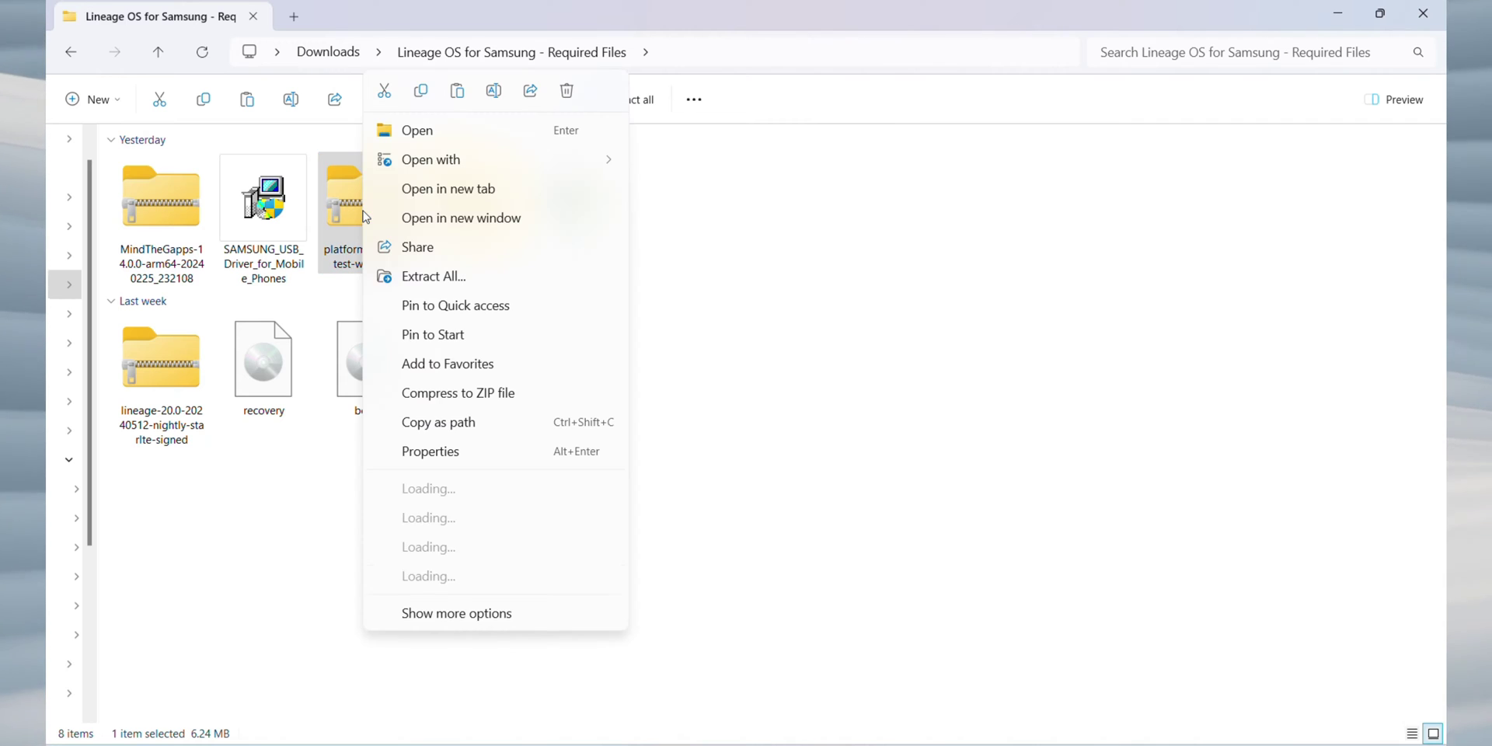
{"action": "left_click", "coordinate": [438, 276]}
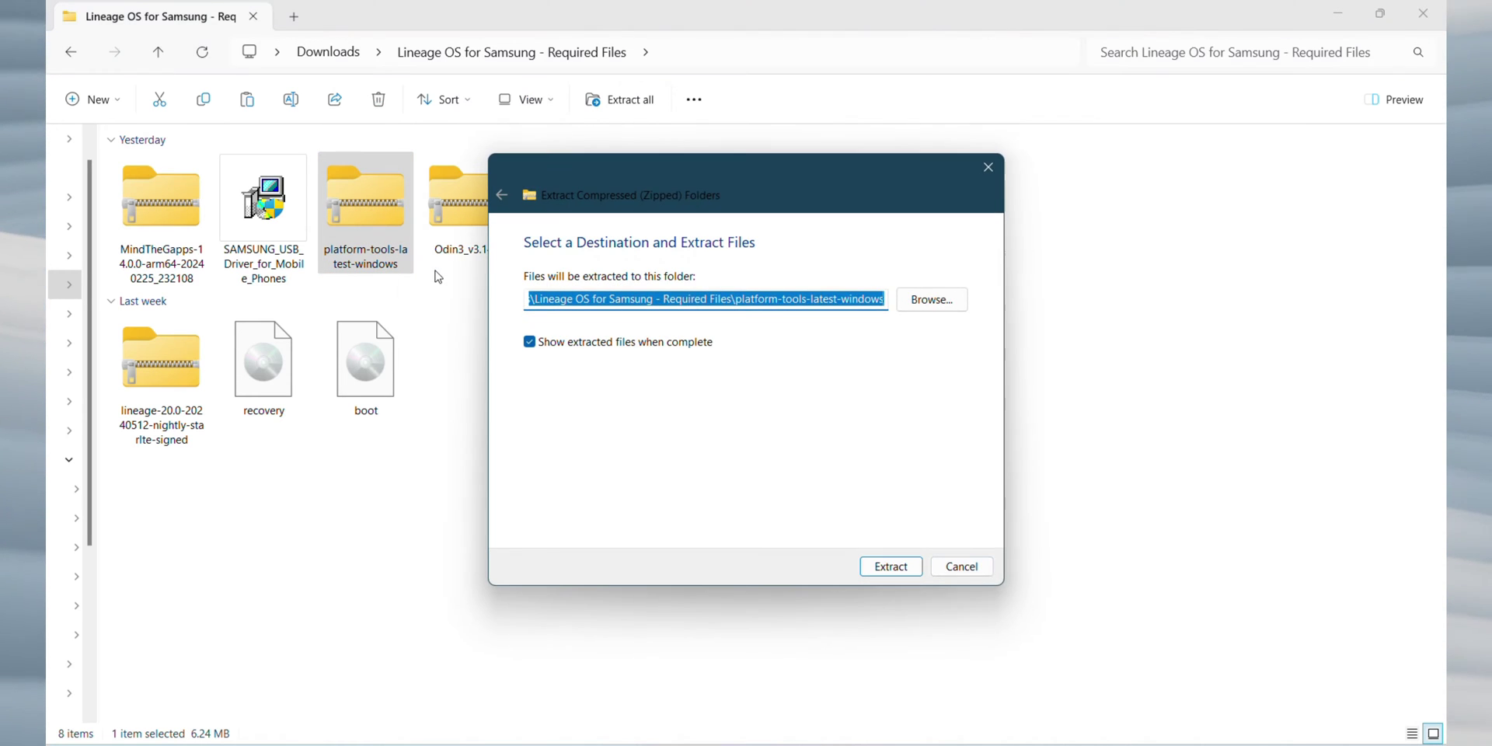
{"action": "left_click", "coordinate": [892, 566]}
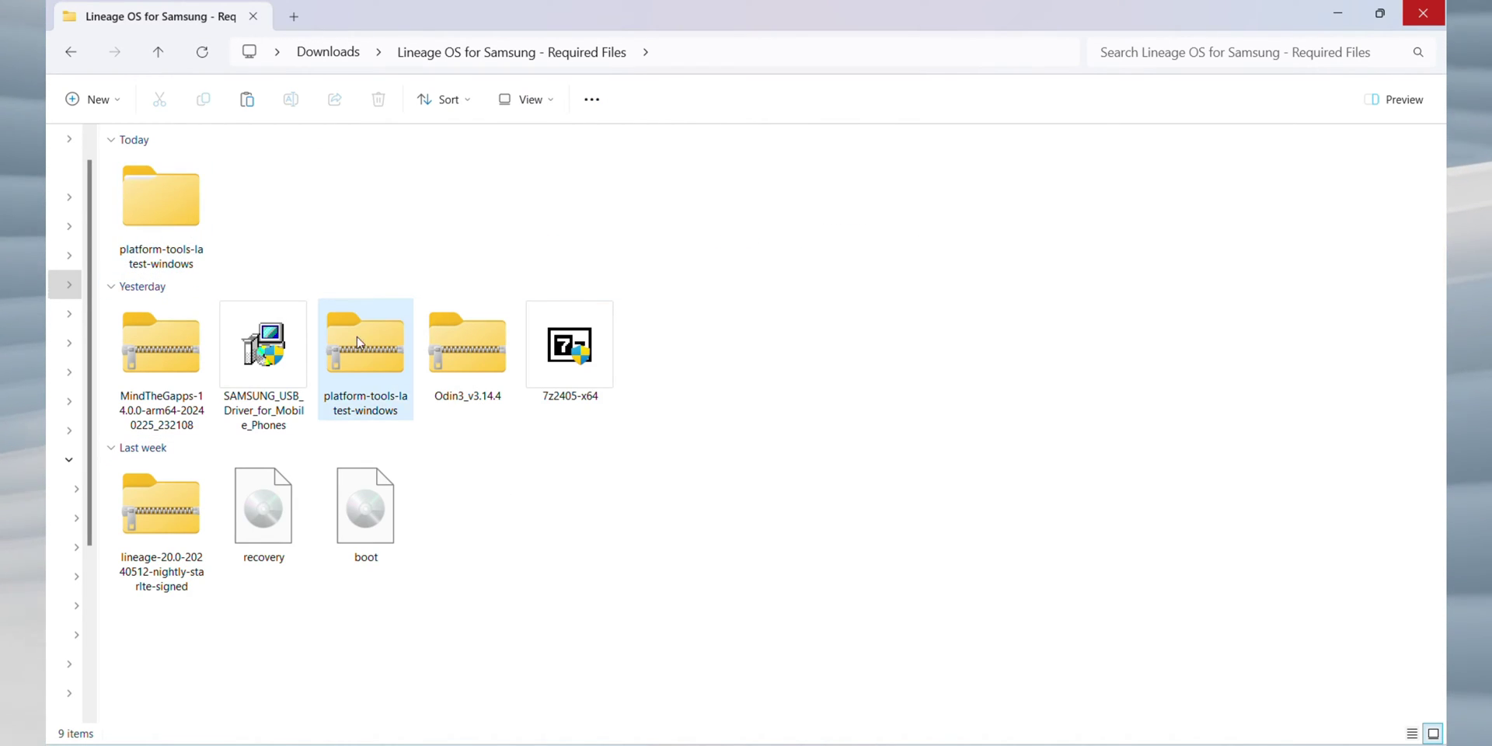
{"action": "left_click", "coordinate": [371, 373]}
{"action": "key", "text": "Delete"}
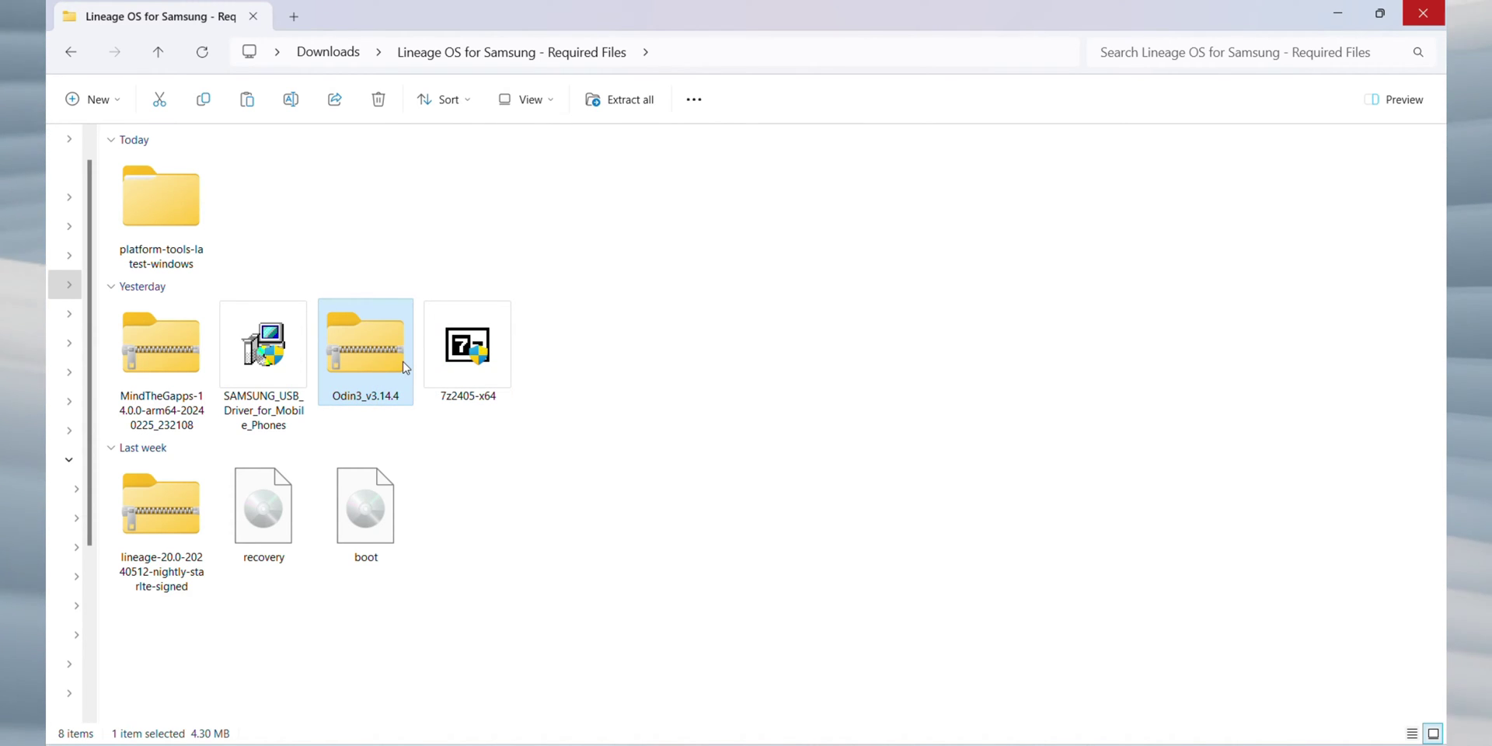
- Extract the Odin3 zip into its own folder and delete the original zip
{"action": "right_click", "coordinate": [404, 367]}
{"action": "left_click", "coordinate": [497, 278]}
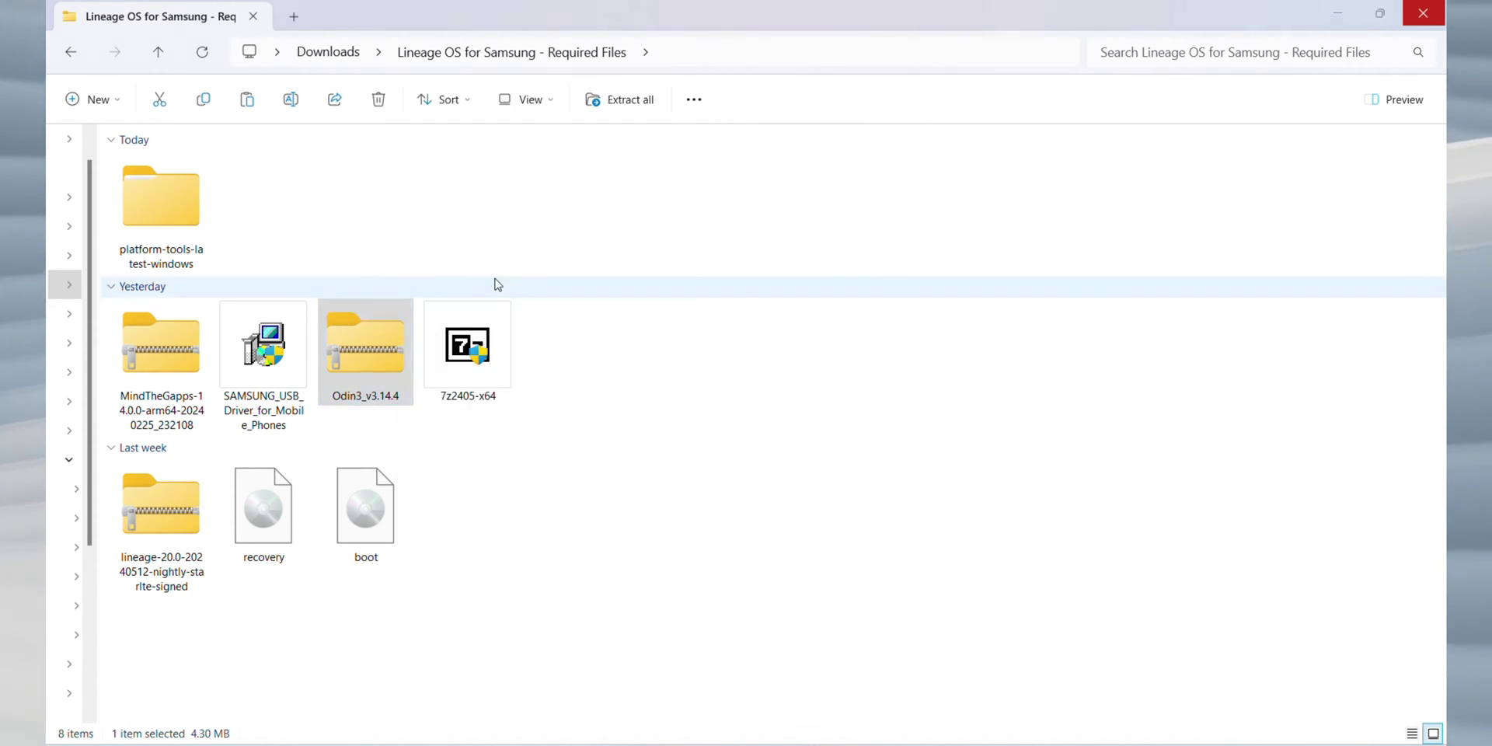
{"action": "left_click", "coordinate": [869, 561]}
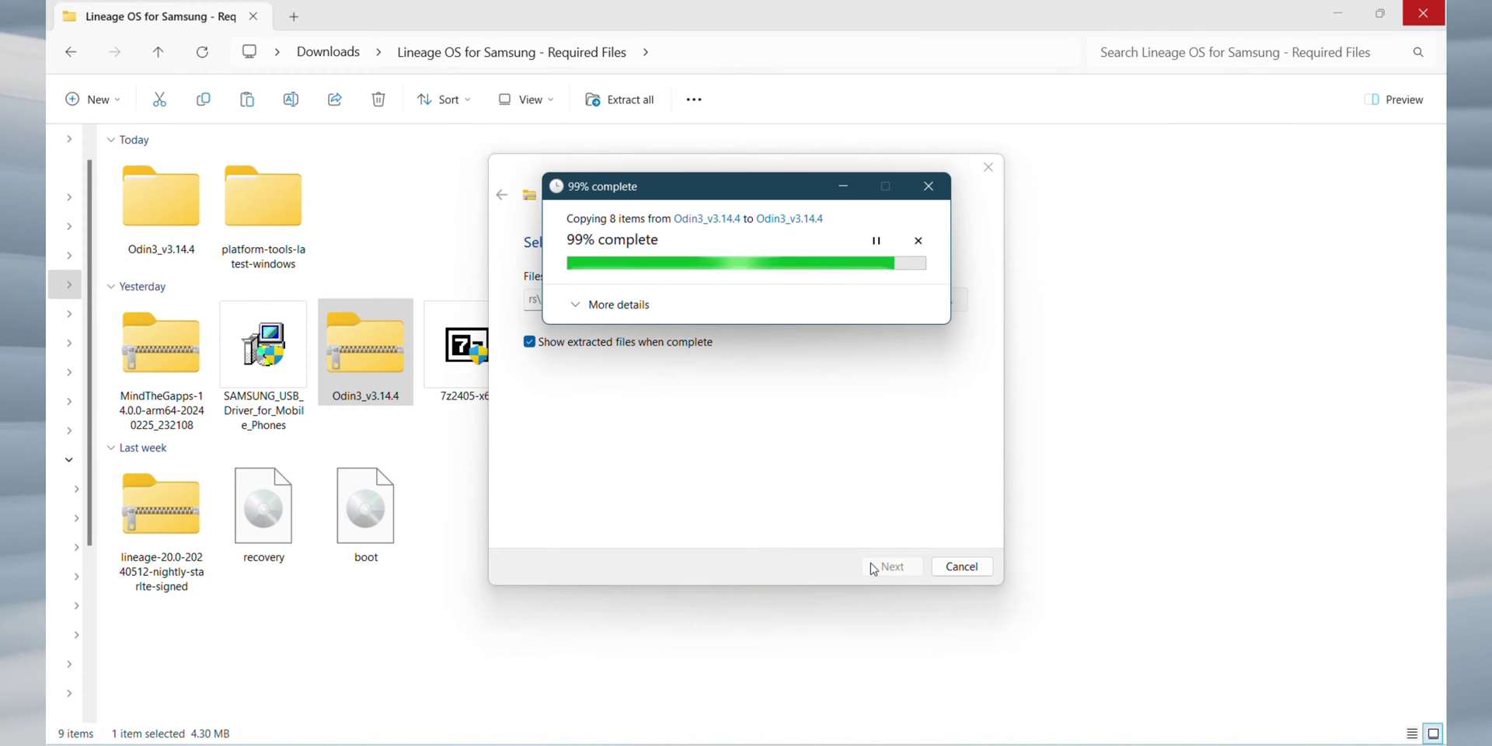
{"action": "key", "text": "Delete"}
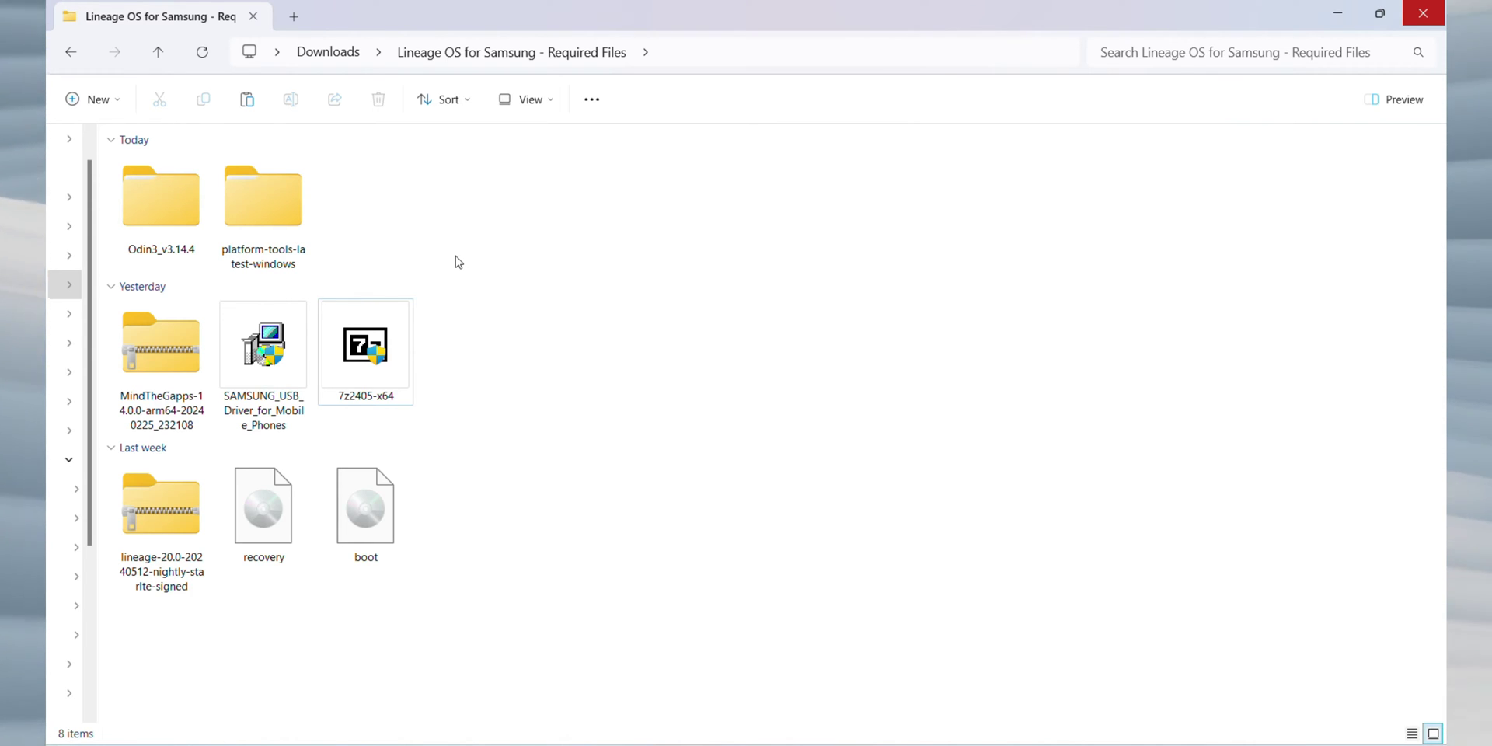
- Archive the recovery image as recovery.tar with 7-Zip's Add to archive, using tar format
{"action": "right_click", "coordinate": [264, 513]}
{"action": "left_click", "coordinate": [399, 481]}
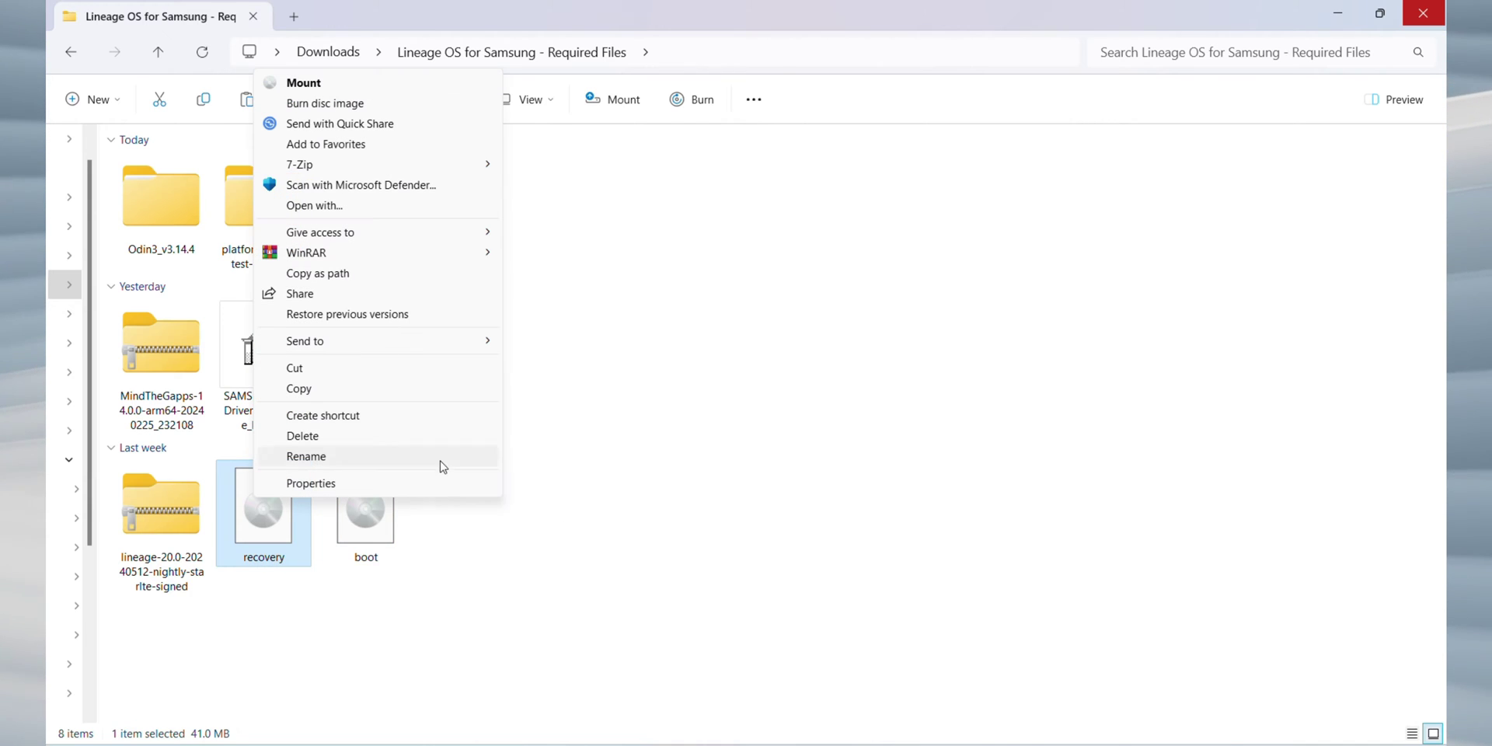
{"action": "mouse_move", "coordinate": [474, 164]}
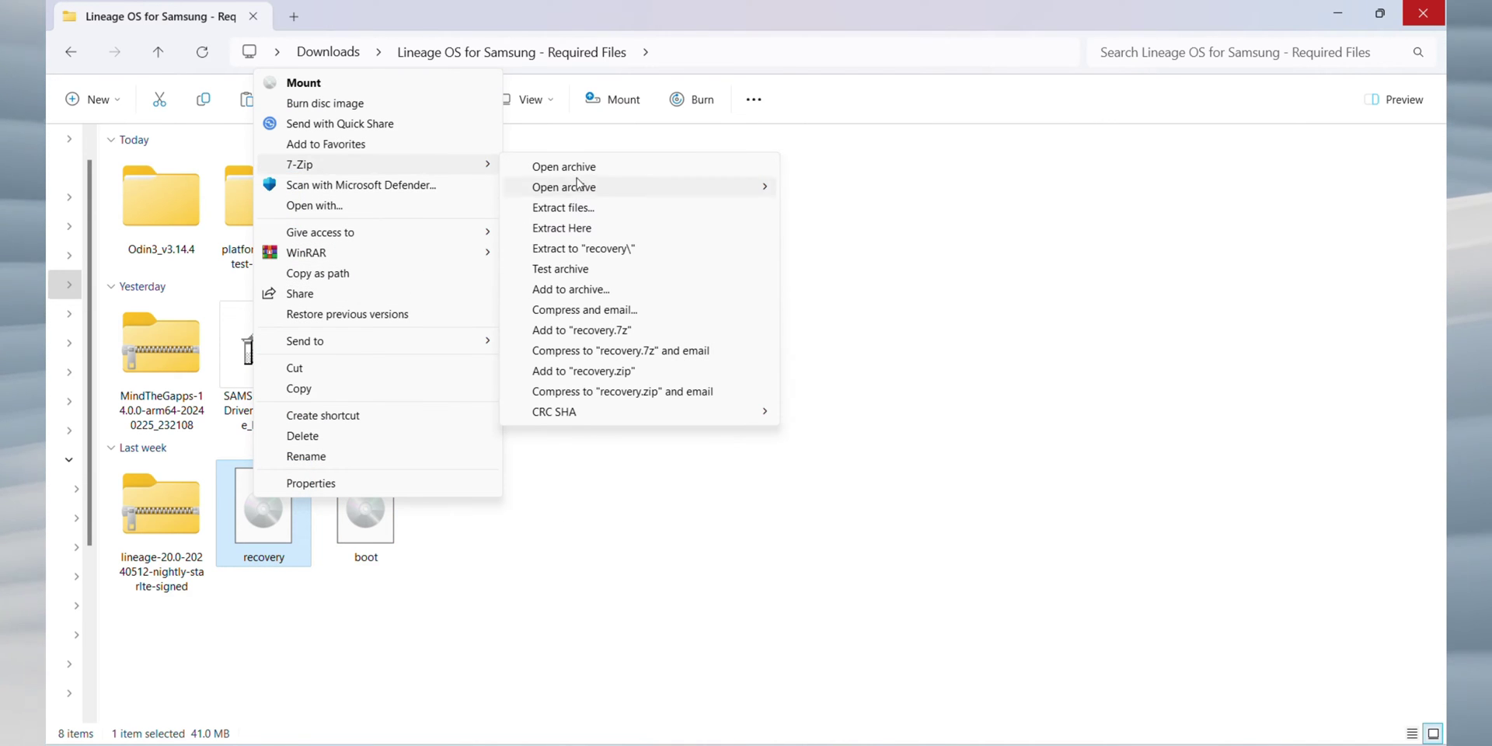
{"action": "left_click", "coordinate": [586, 290]}
{"action": "left_click", "coordinate": [653, 206]}
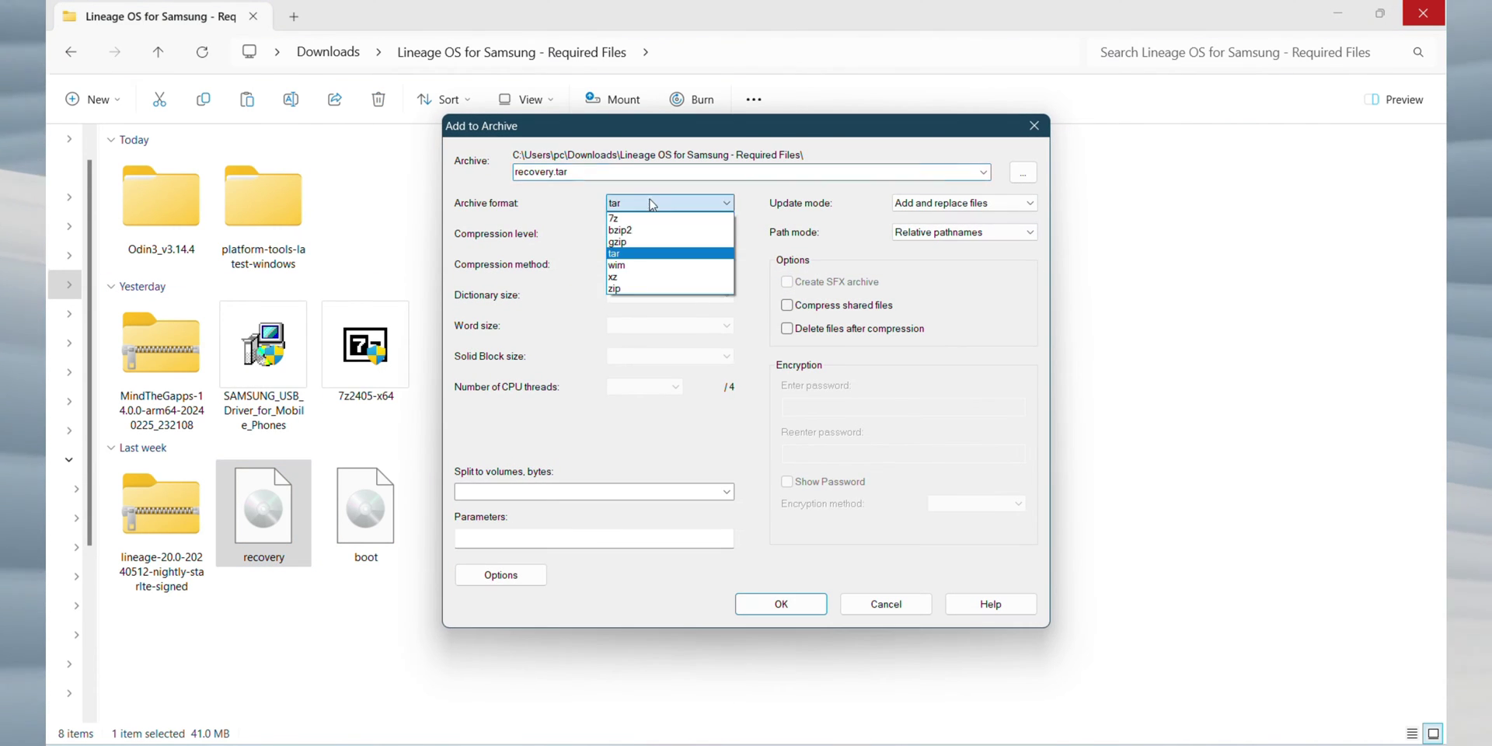
{"action": "left_click", "coordinate": [618, 256]}
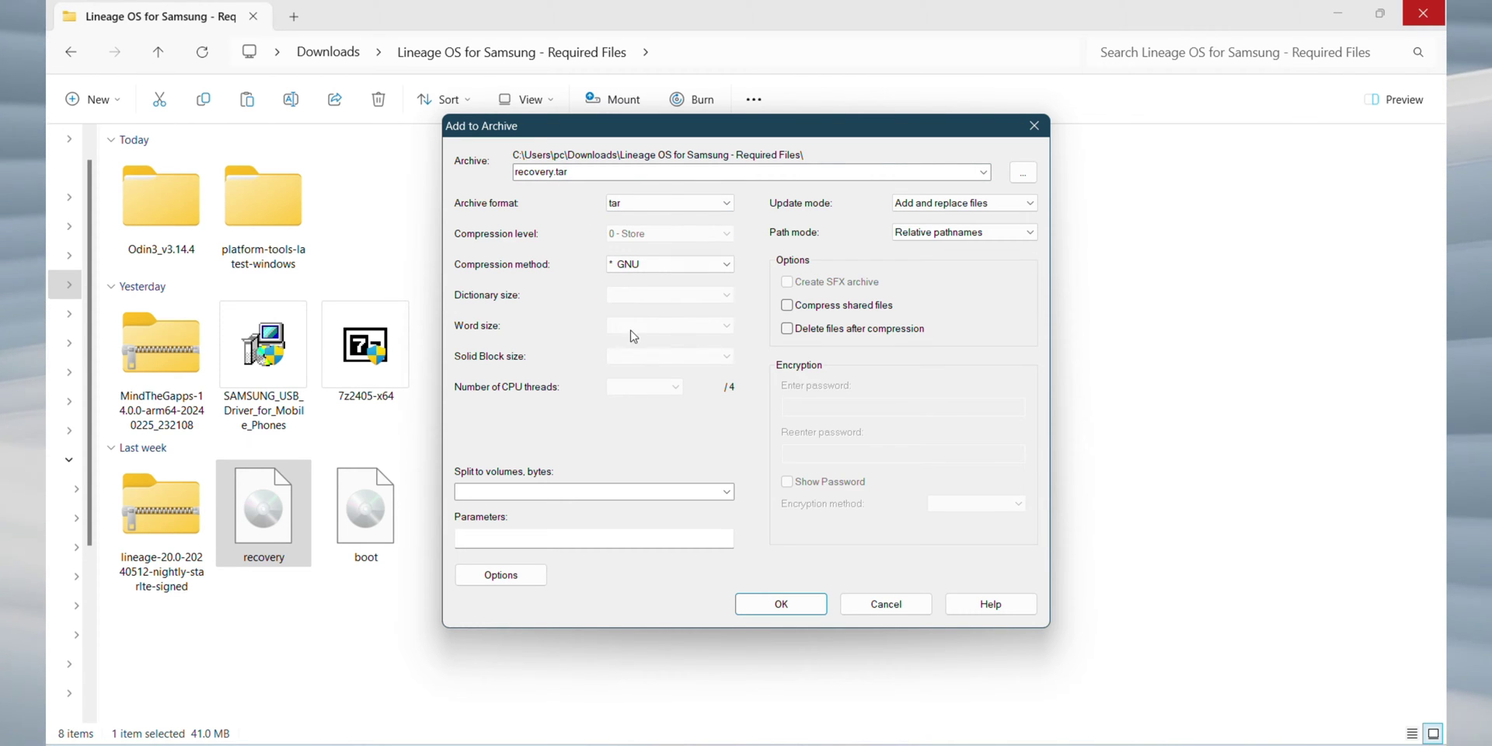
{"action": "left_click", "coordinate": [772, 602]}
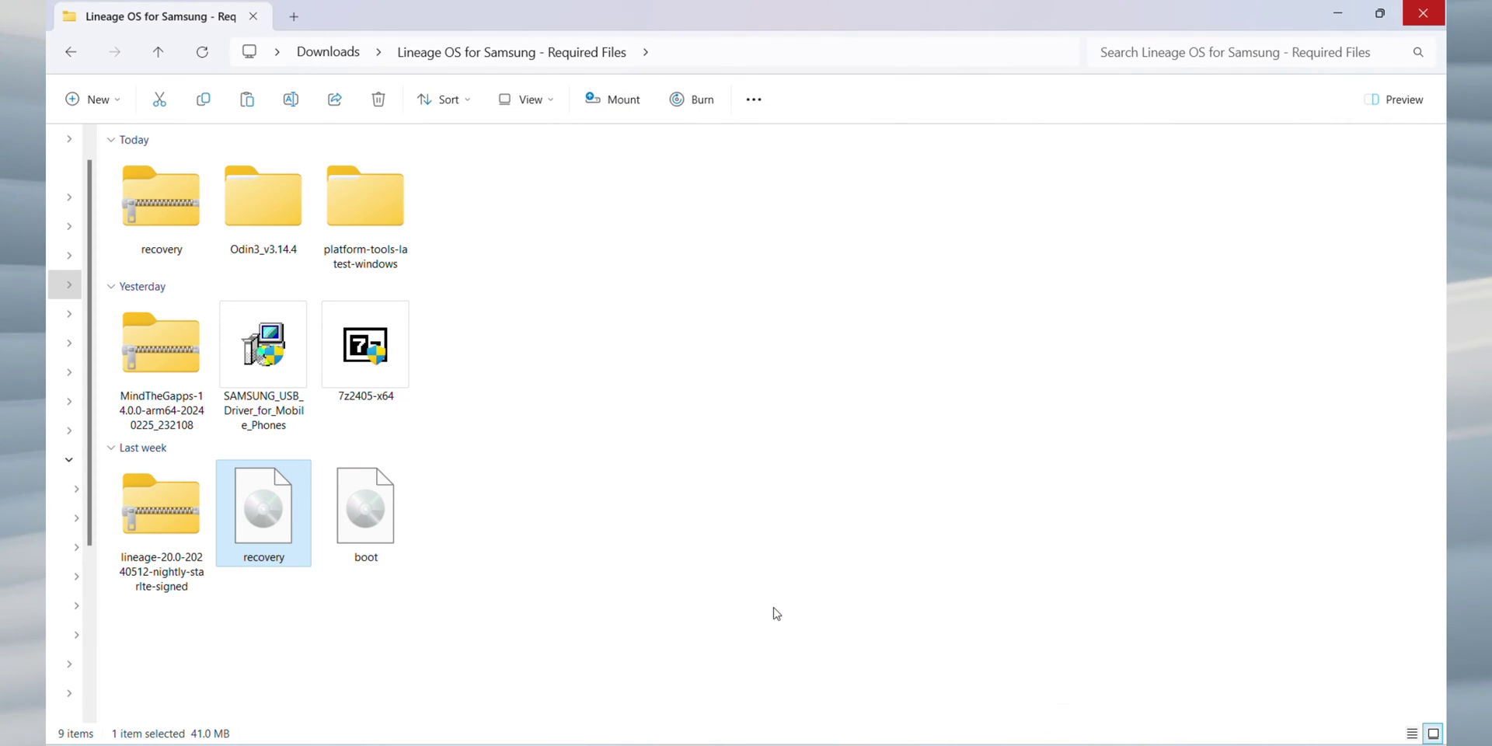
- Delete the recovery image and move the LineageOS and MindTheGapps zips into platform-tools\platform-tools
{"action": "key", "text": "Delete"}
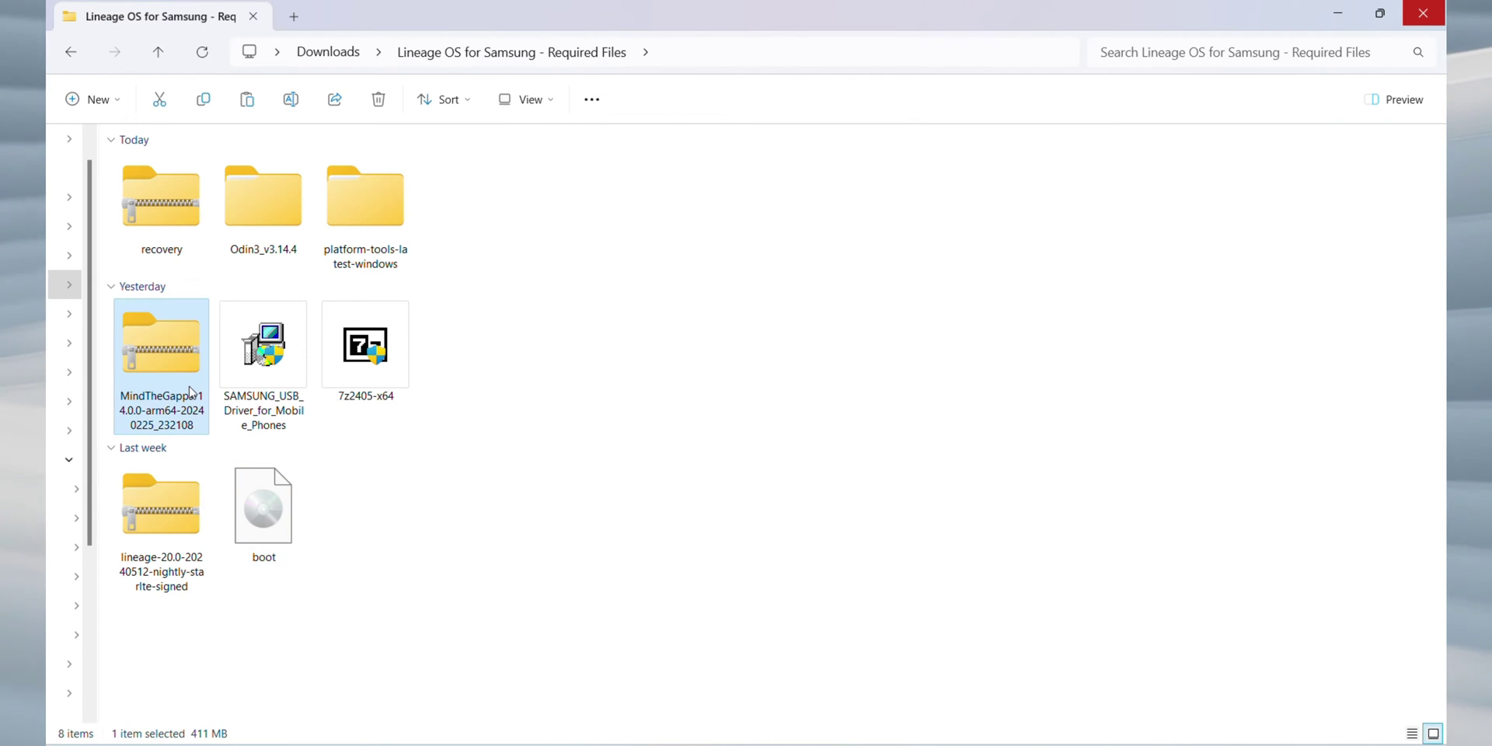
{"action": "left_click", "coordinate": [203, 553], "text": "ctrl"}
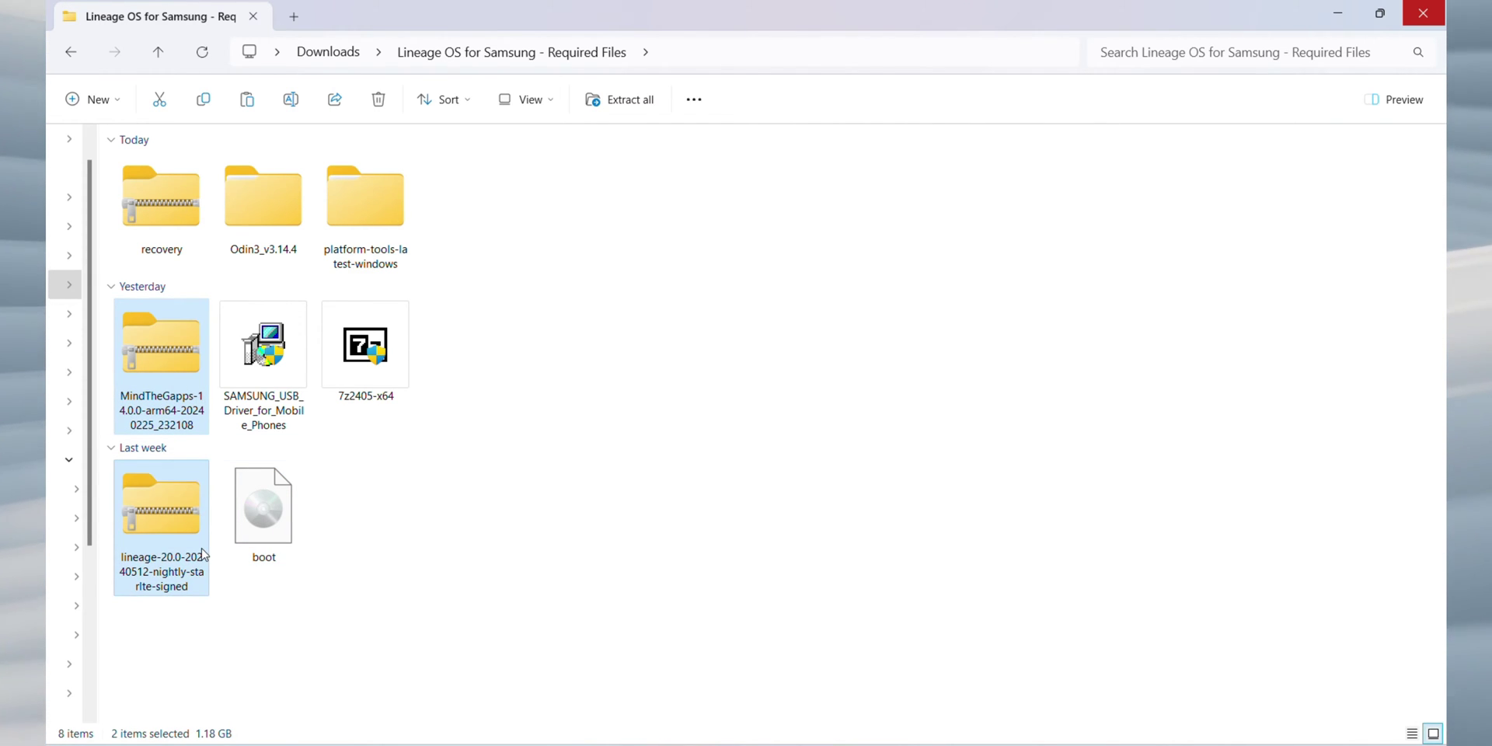
{"action": "right_click", "coordinate": [204, 553]}
{"action": "left_click", "coordinate": [232, 573]}
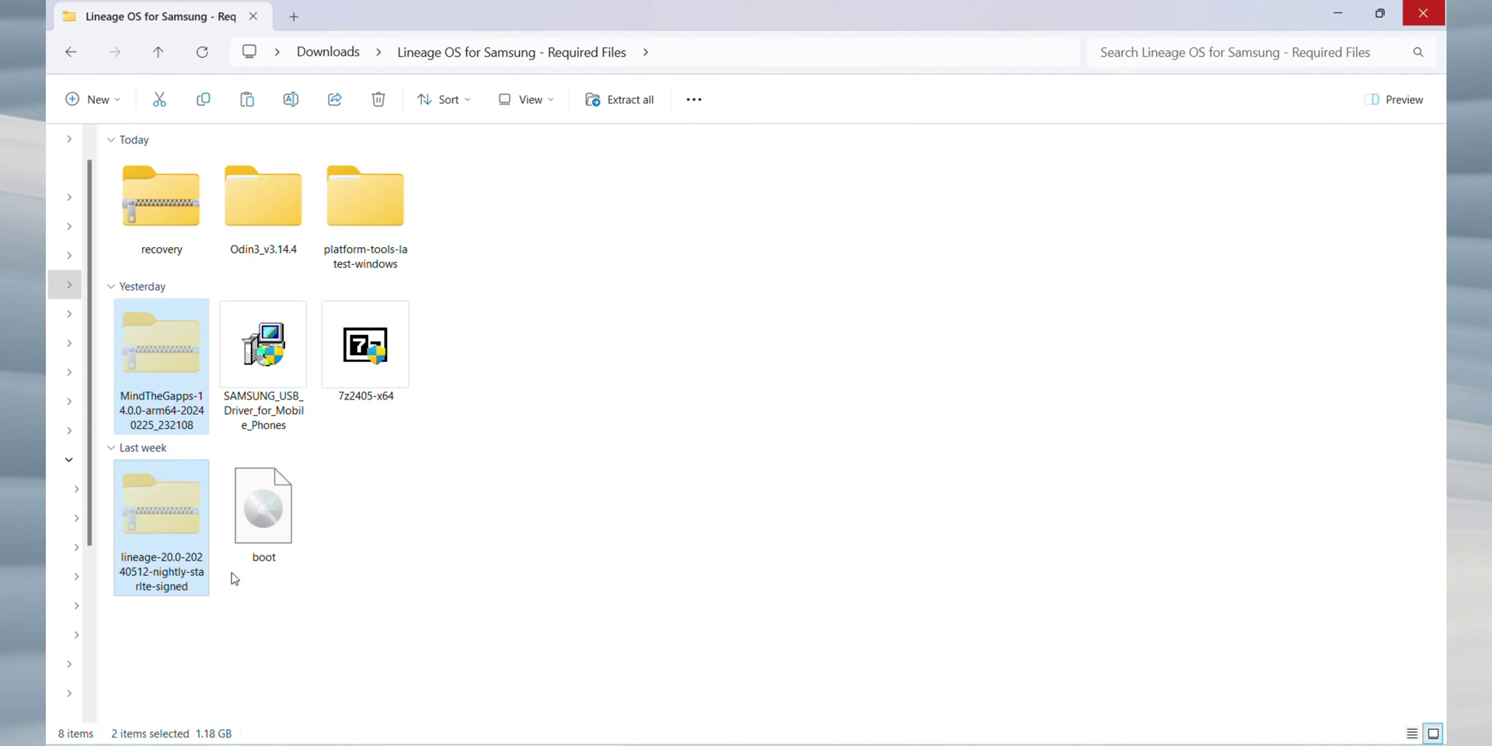
{"action": "double_click", "coordinate": [363, 225]}
{"action": "key", "text": "Return"}
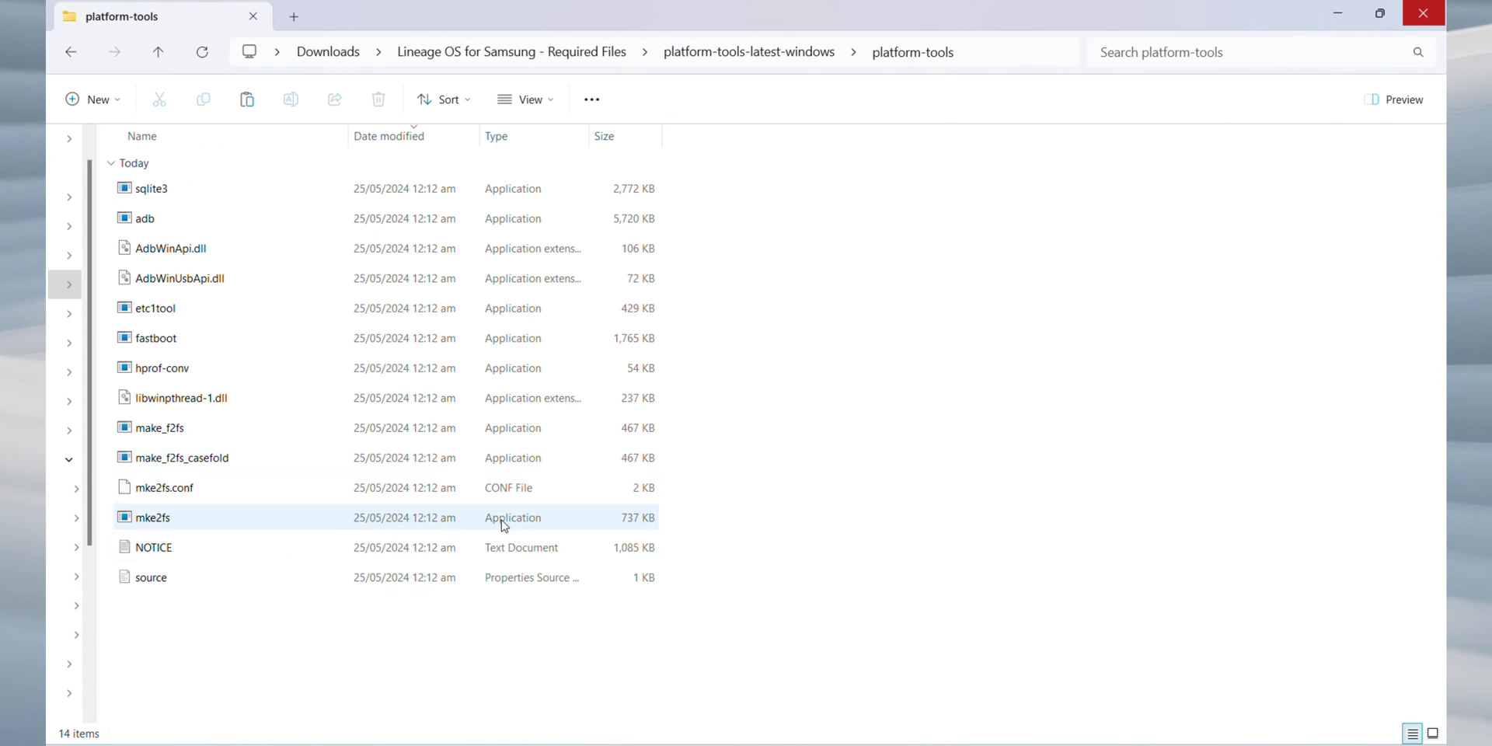
{"action": "key", "text": "ctrl+v"}
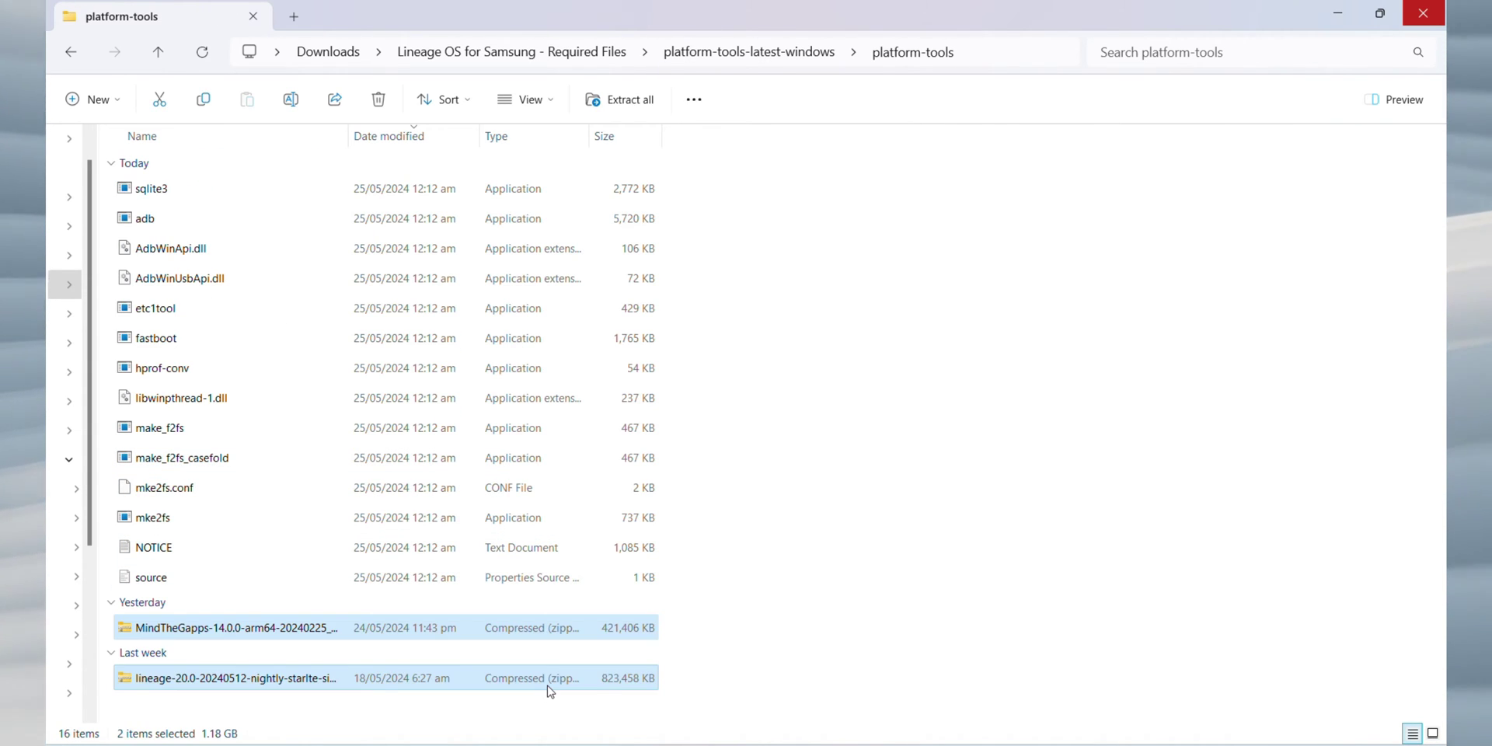
- Rename the LineageOS zip to romforsamsung and the MindTheGapps zip to gapps
{"action": "left_click", "coordinate": [265, 679]}
{"action": "key", "text": "F2"}
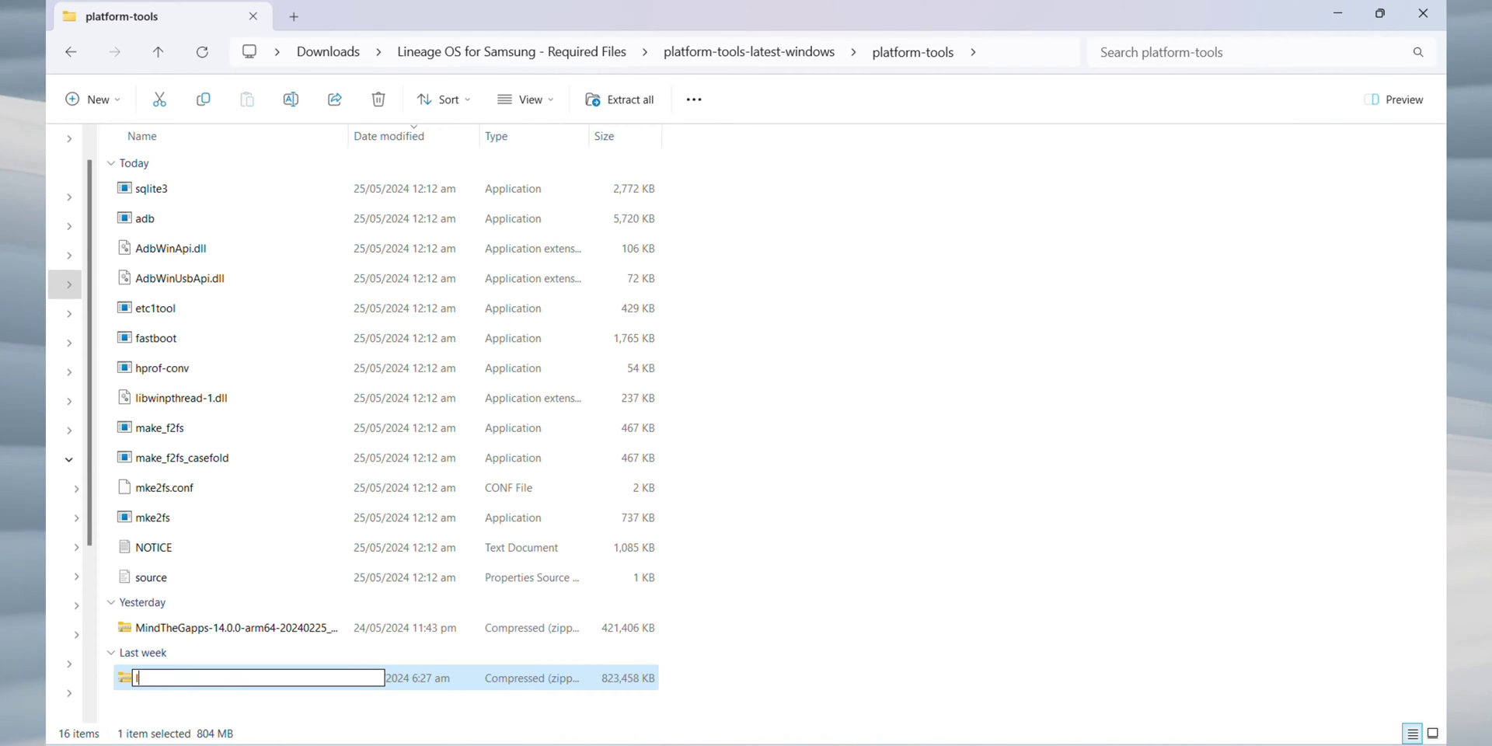
{"action": "type", "text": "romforsamsung"}
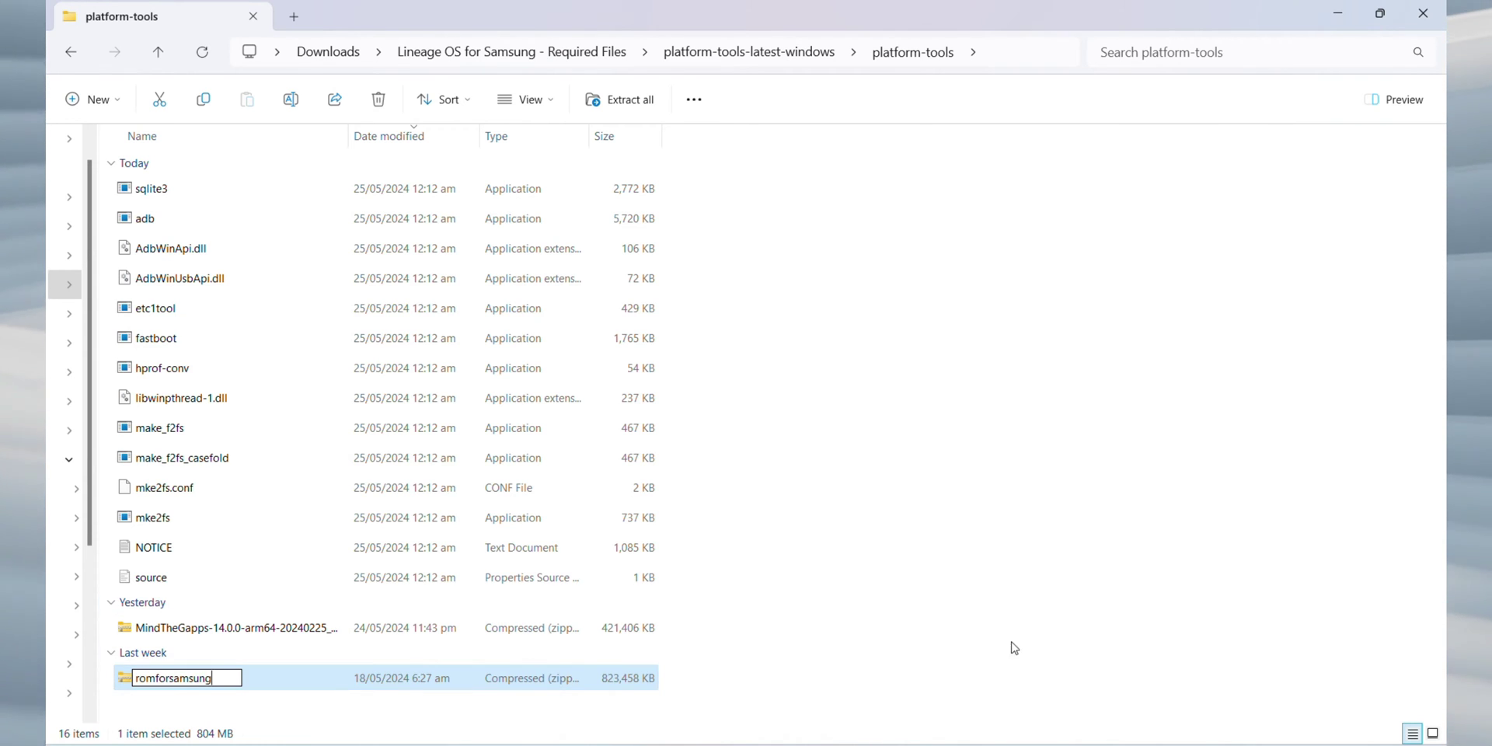
{"action": "left_click", "coordinate": [985, 659]}
{"action": "left_click", "coordinate": [194, 628]}
{"action": "key", "text": "F2"}
{"action": "type", "text": "g"}
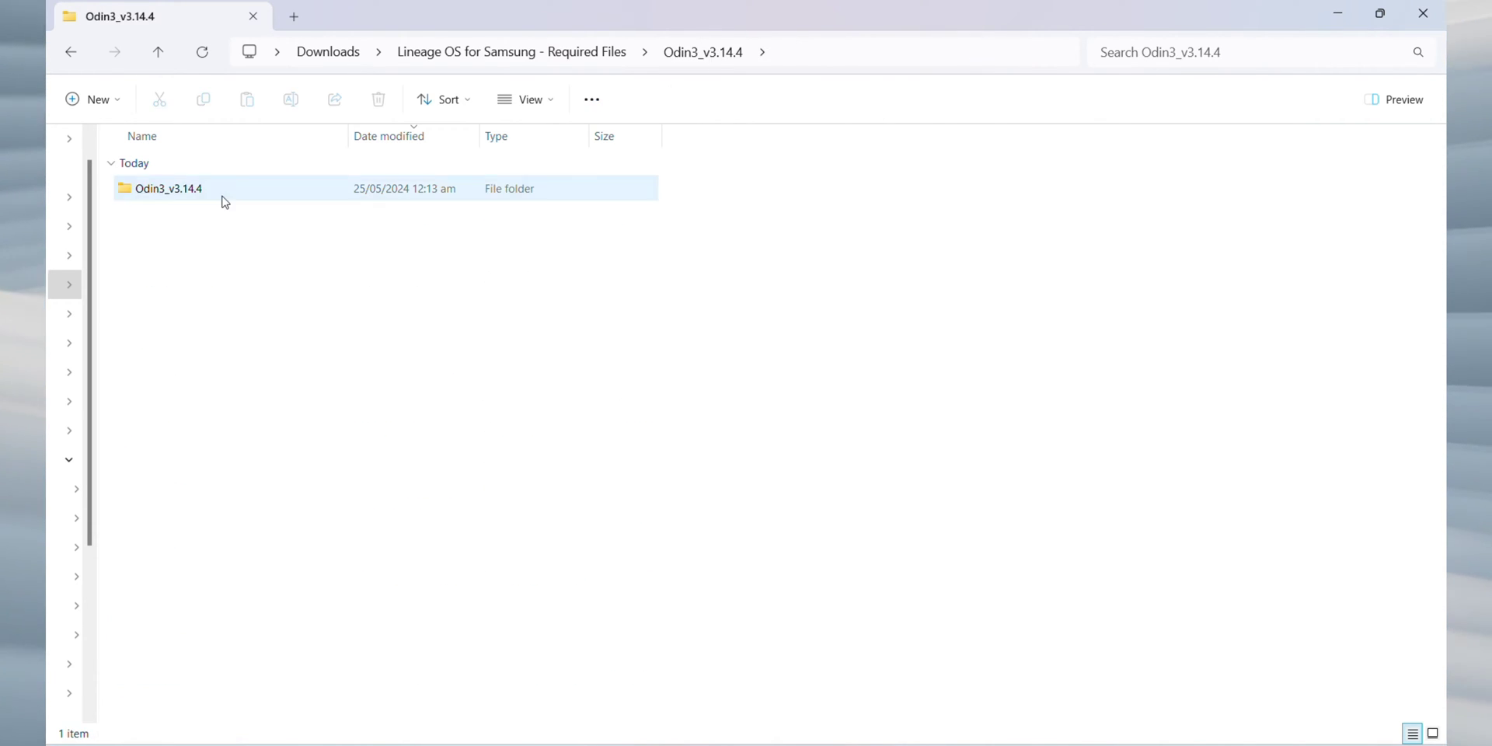
- Launch Odin3 from the Odin3_v3.14.4 folder and dismiss its warning
{"action": "double_click", "coordinate": [218, 190]}
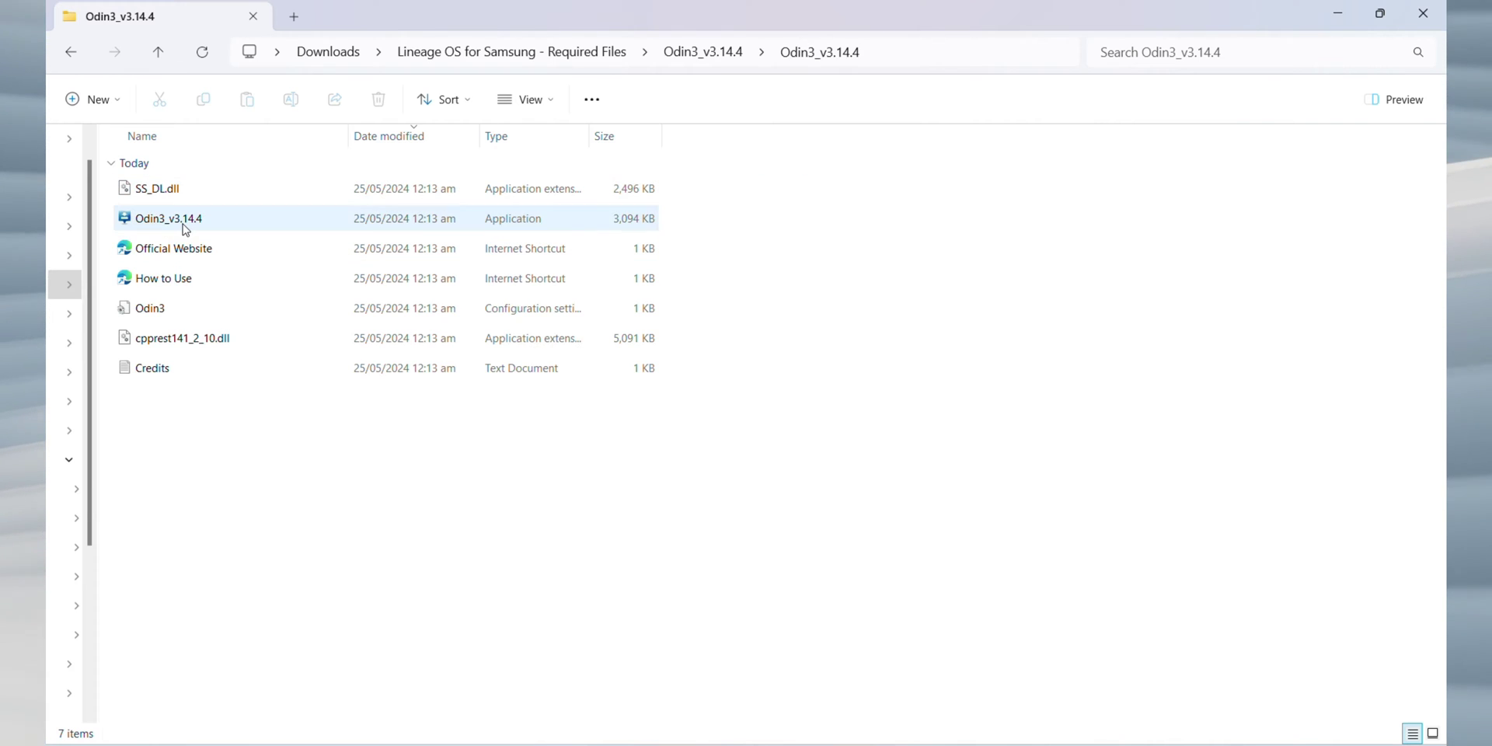
{"action": "double_click", "coordinate": [183, 221]}
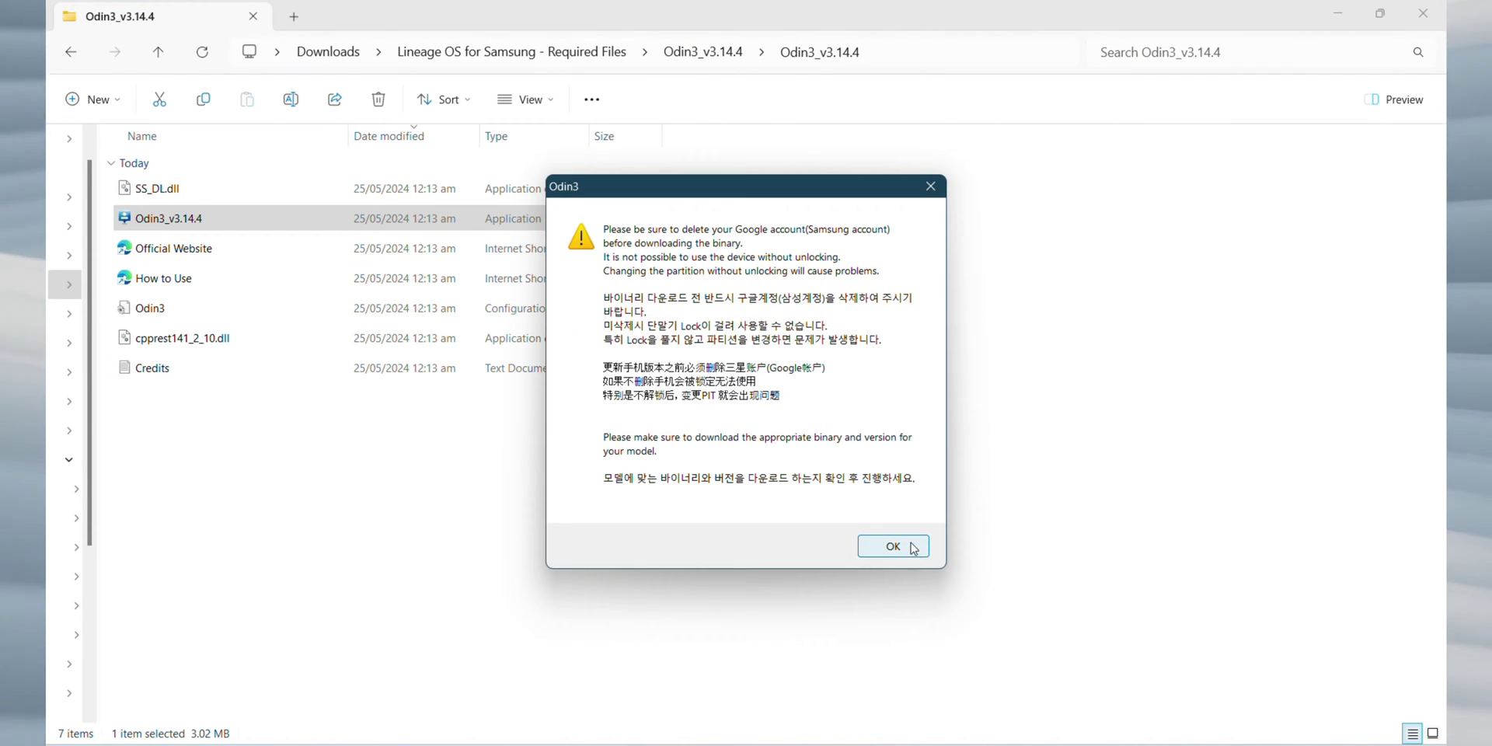
{"action": "left_click", "coordinate": [894, 545]}
- Load recovery.tar from the Required Files folder as the AP file, confirming Auto Reboot is off
{"action": "left_click", "coordinate": [744, 443]}
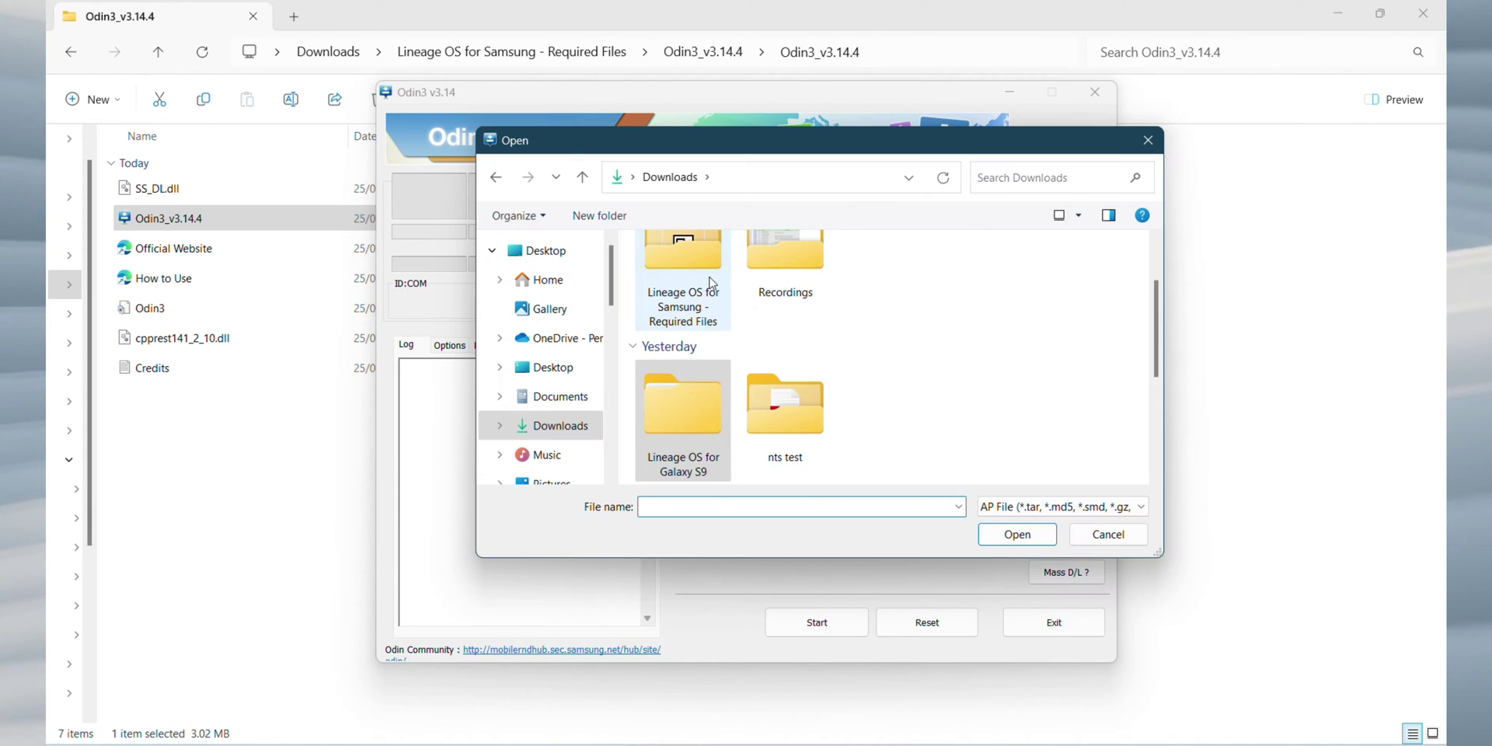
{"action": "double_click", "coordinate": [683, 241]}
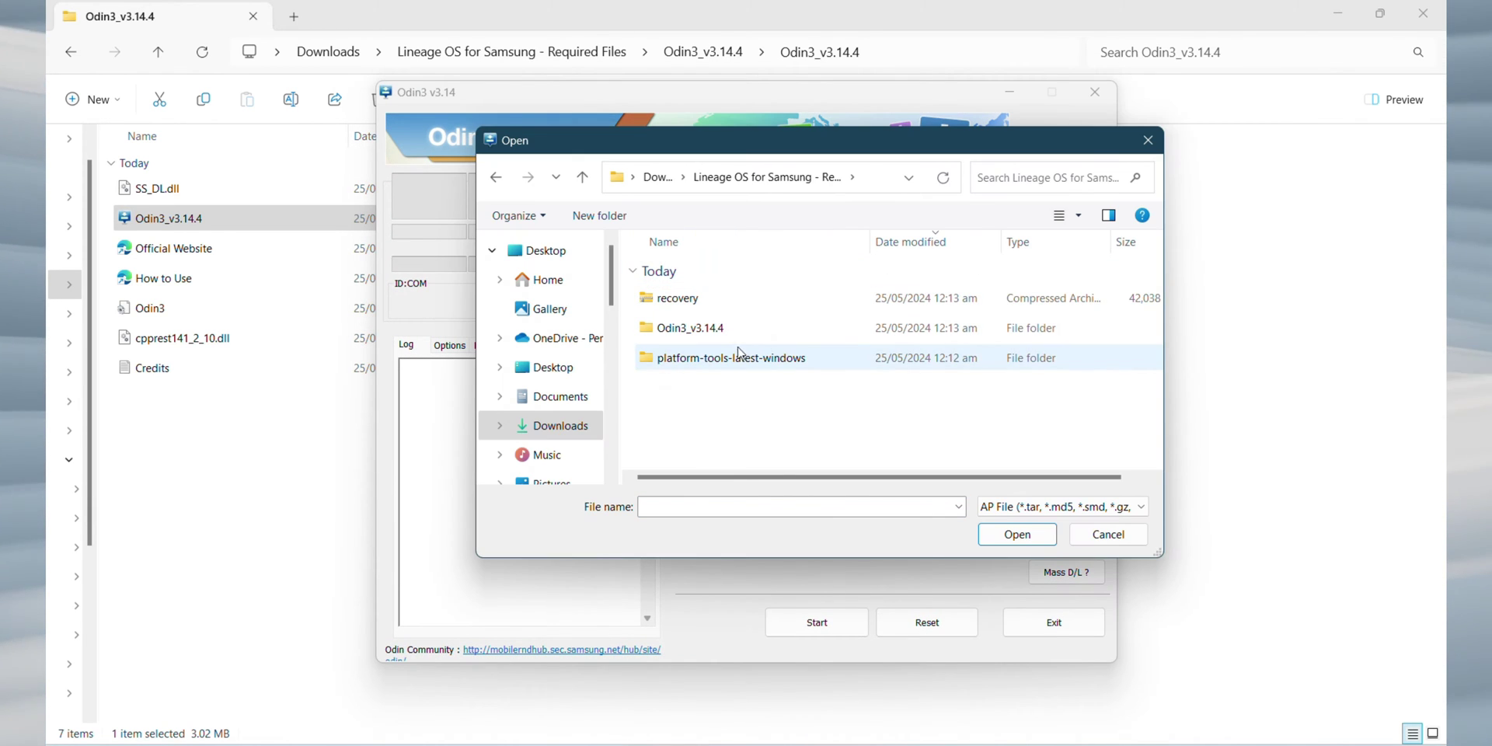
{"action": "left_click", "coordinate": [684, 303]}
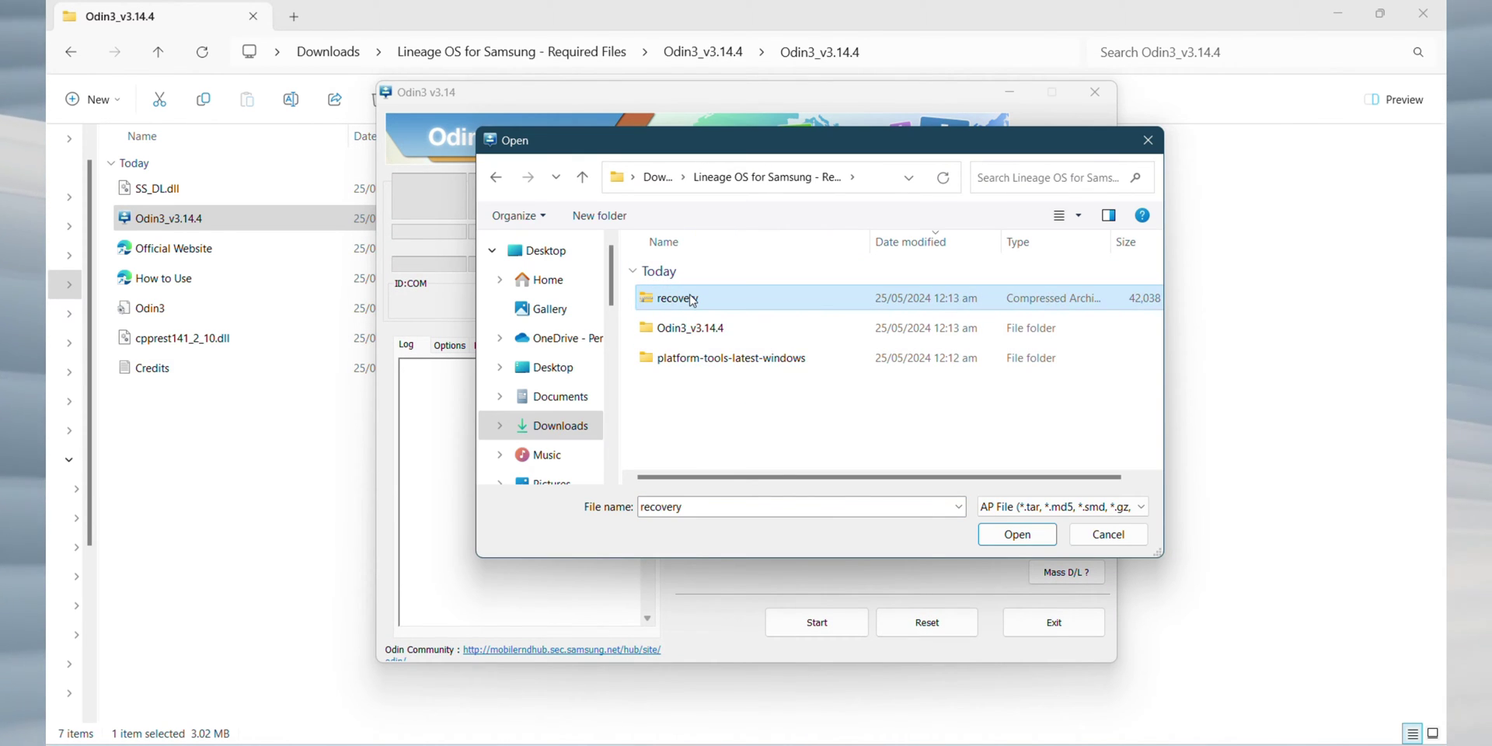
{"action": "left_click", "coordinate": [1014, 534]}
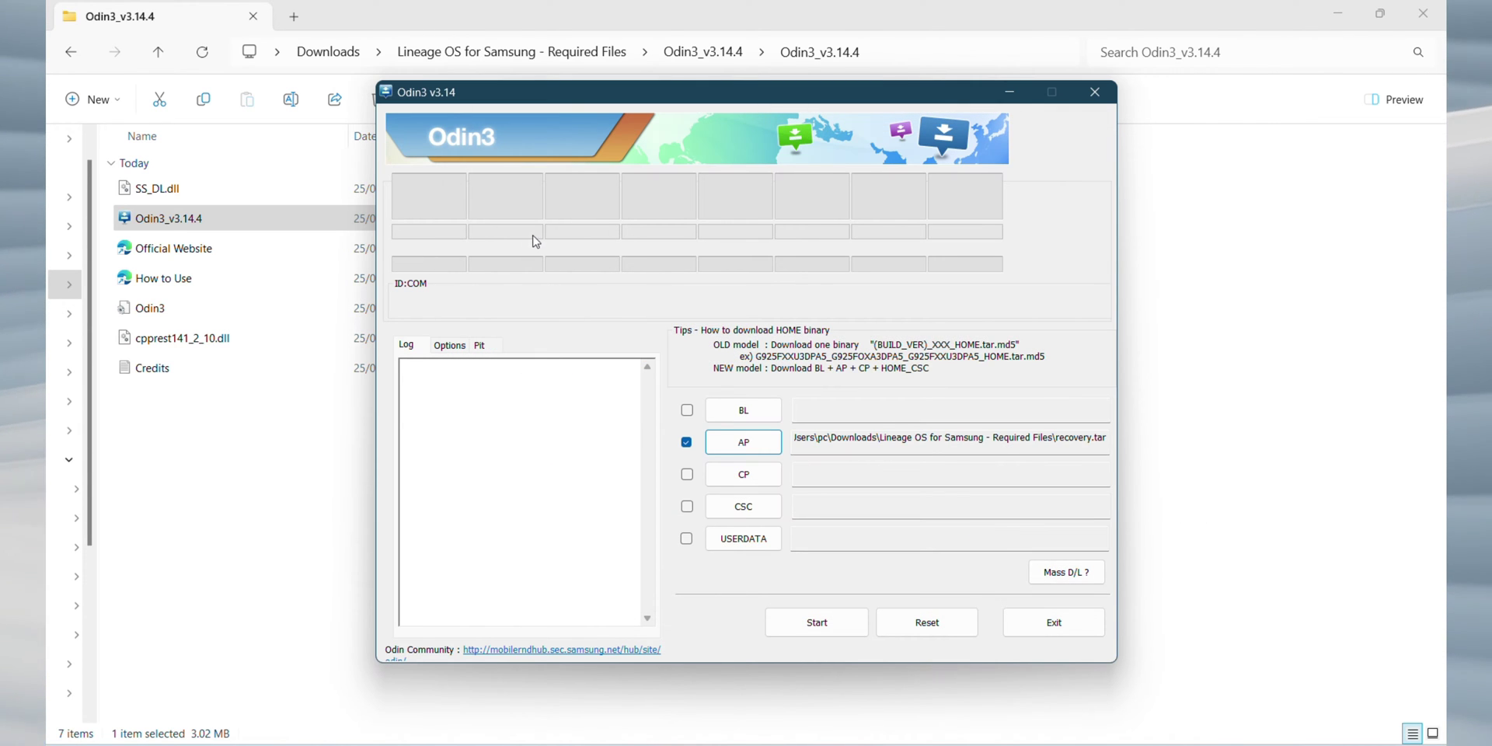
{"action": "left_click", "coordinate": [450, 344]}
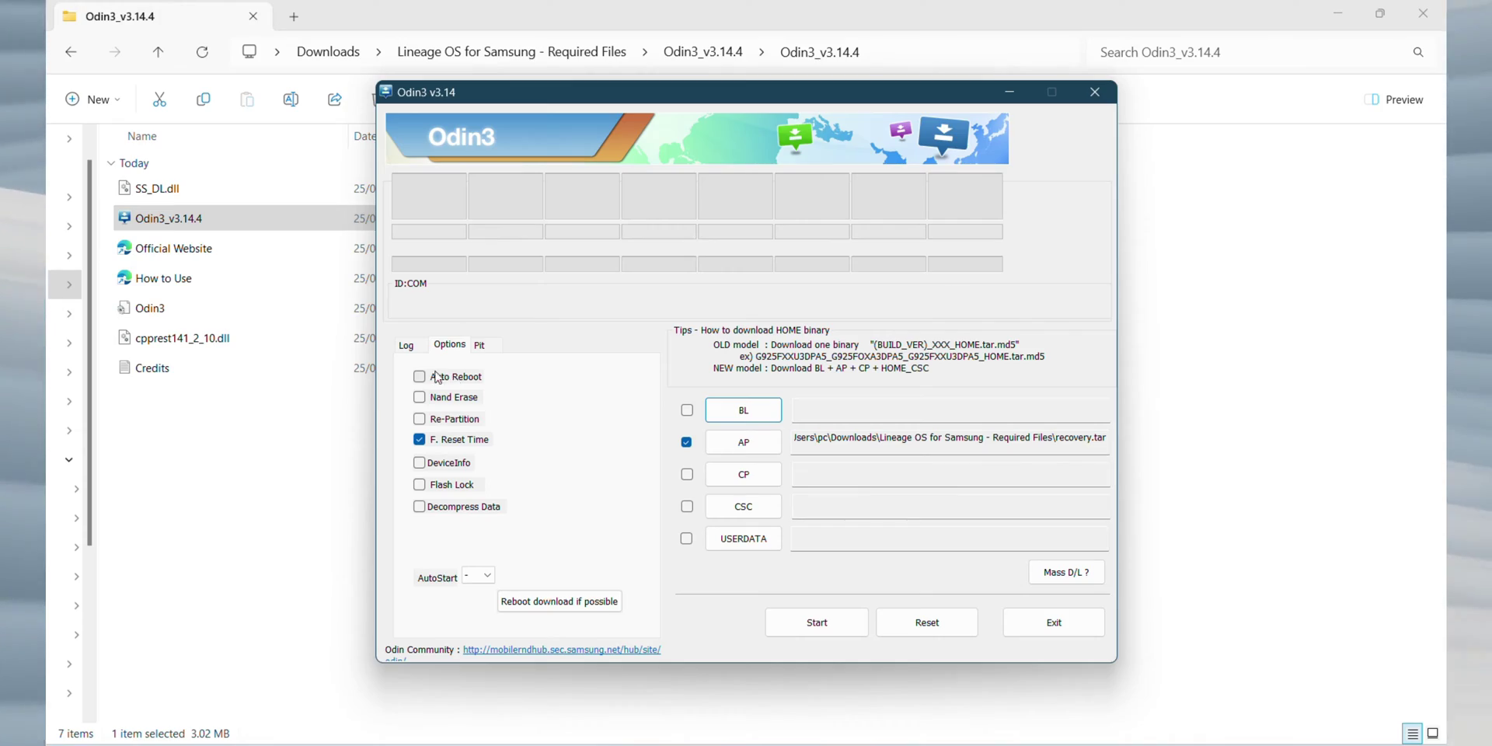
{"action": "left_click", "coordinate": [411, 343]}
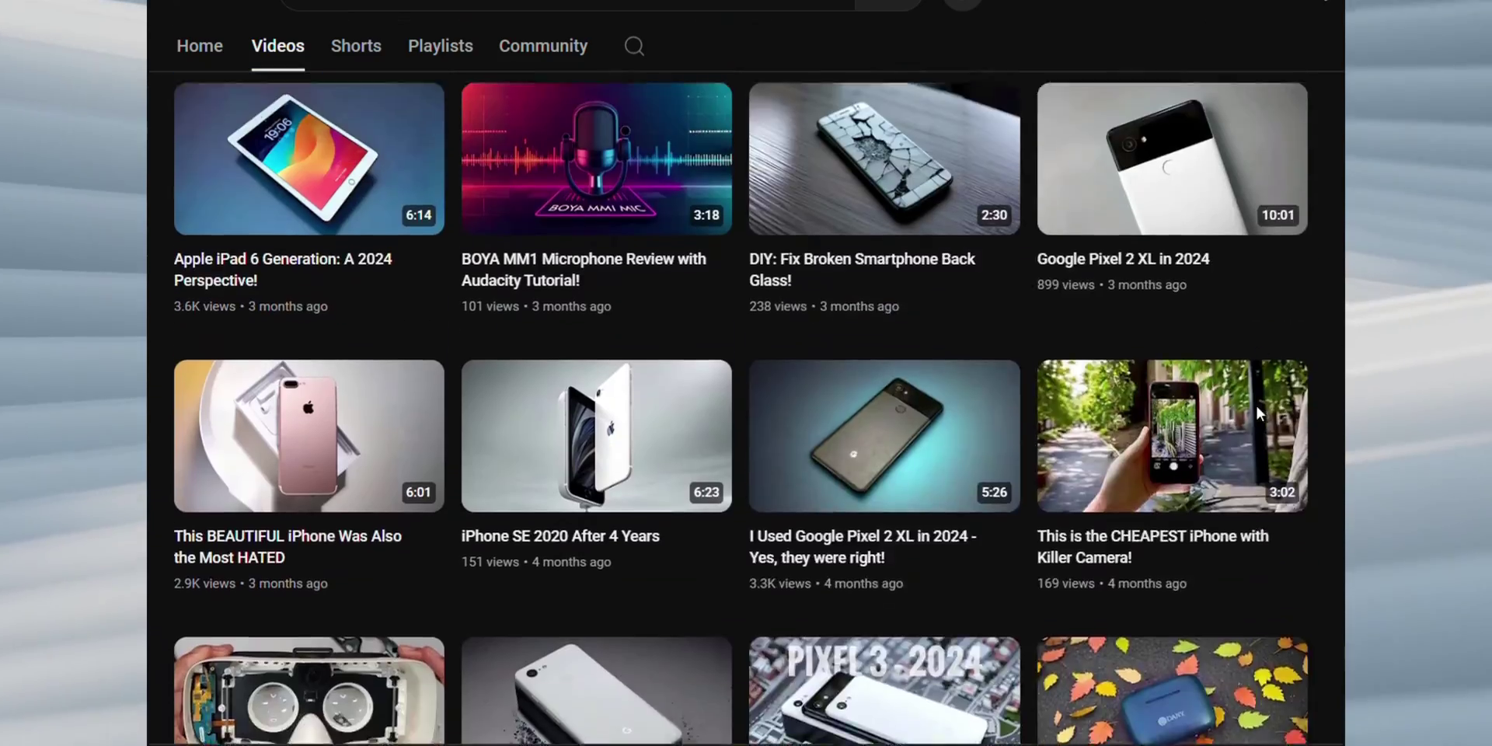
- Subscribe to the quick tech videos channel from its header
{"action": "scroll", "coordinate": [1256, 404], "scroll_direction": "up", "scroll_amount": 10}
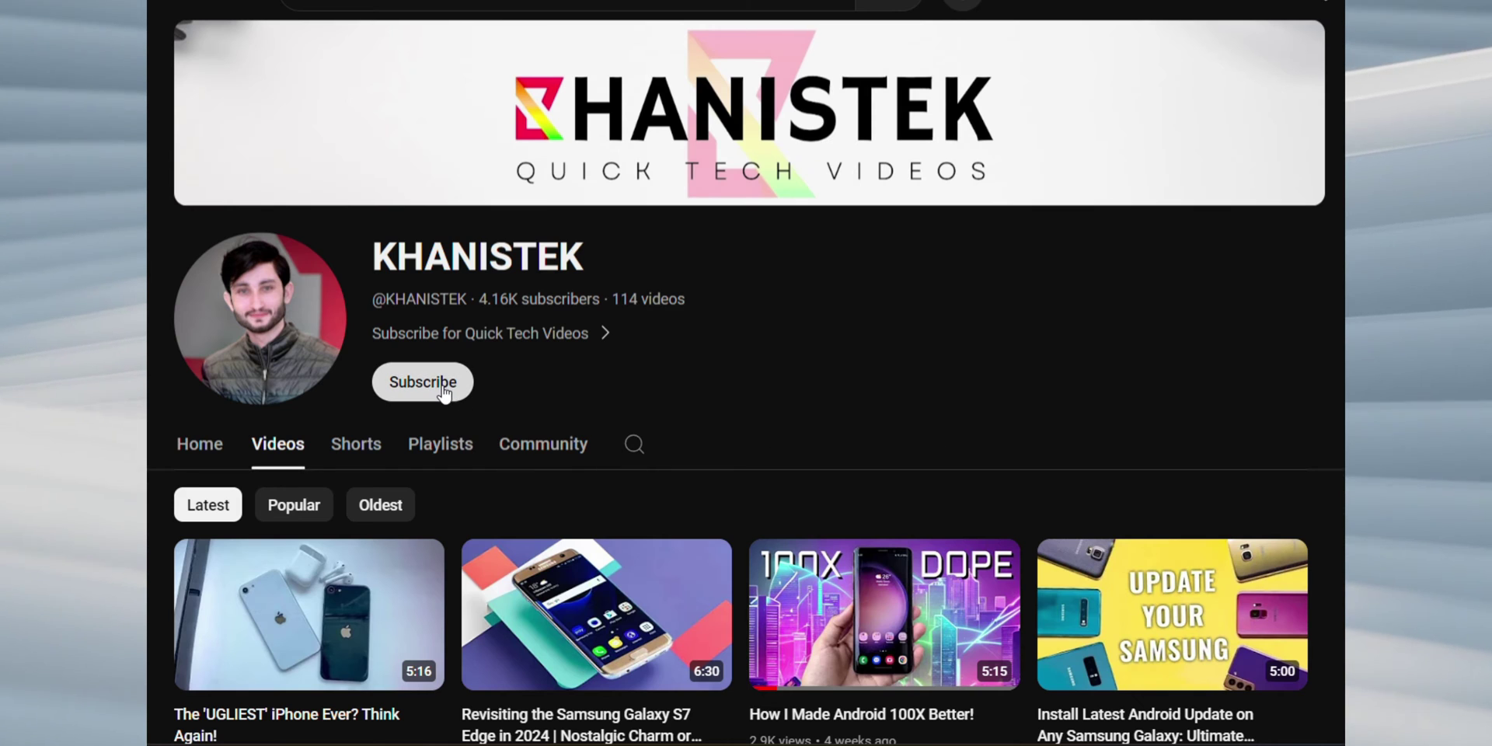
{"action": "left_click", "coordinate": [442, 389]}
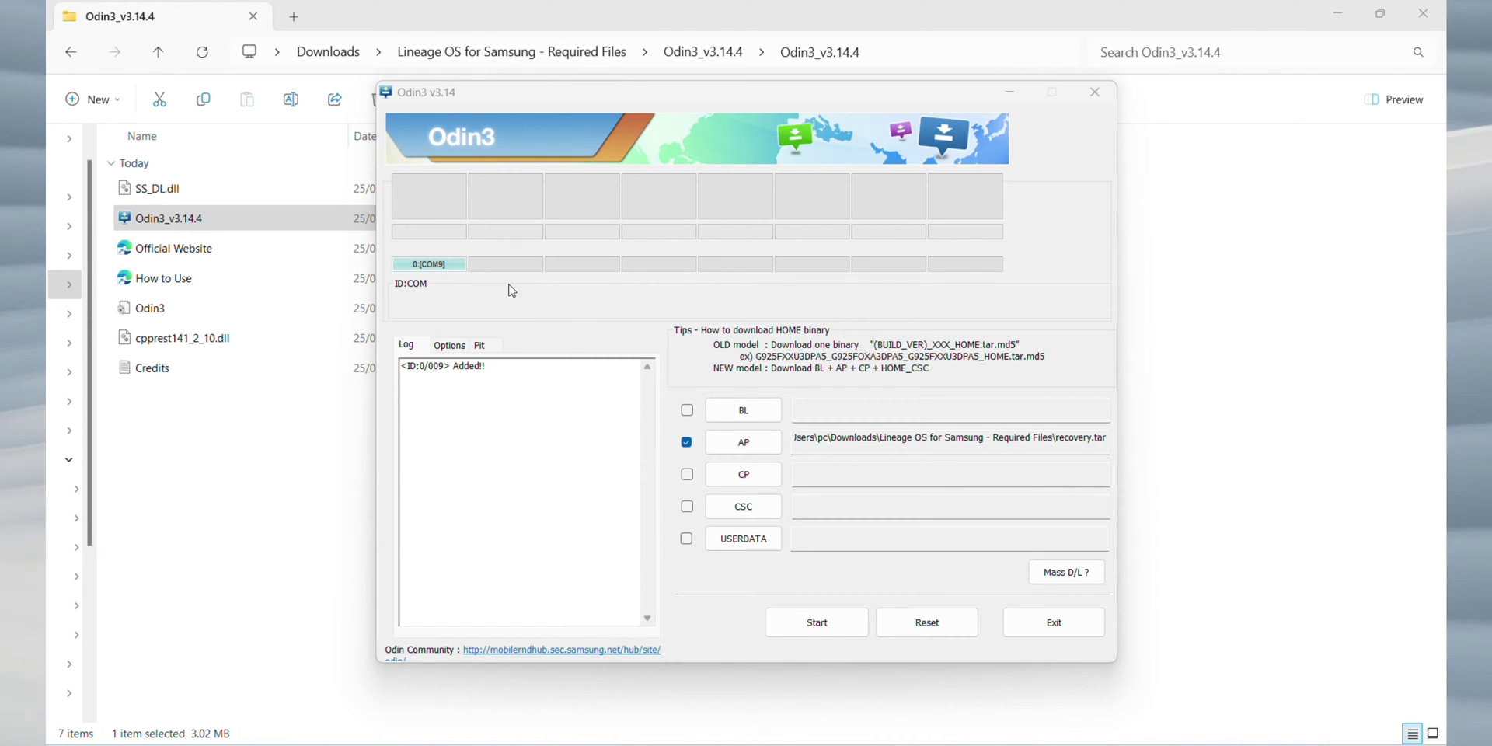
- Start flashing recovery.tar to the connected Galaxy S9 in Odin3
{"action": "left_click", "coordinate": [819, 625]}
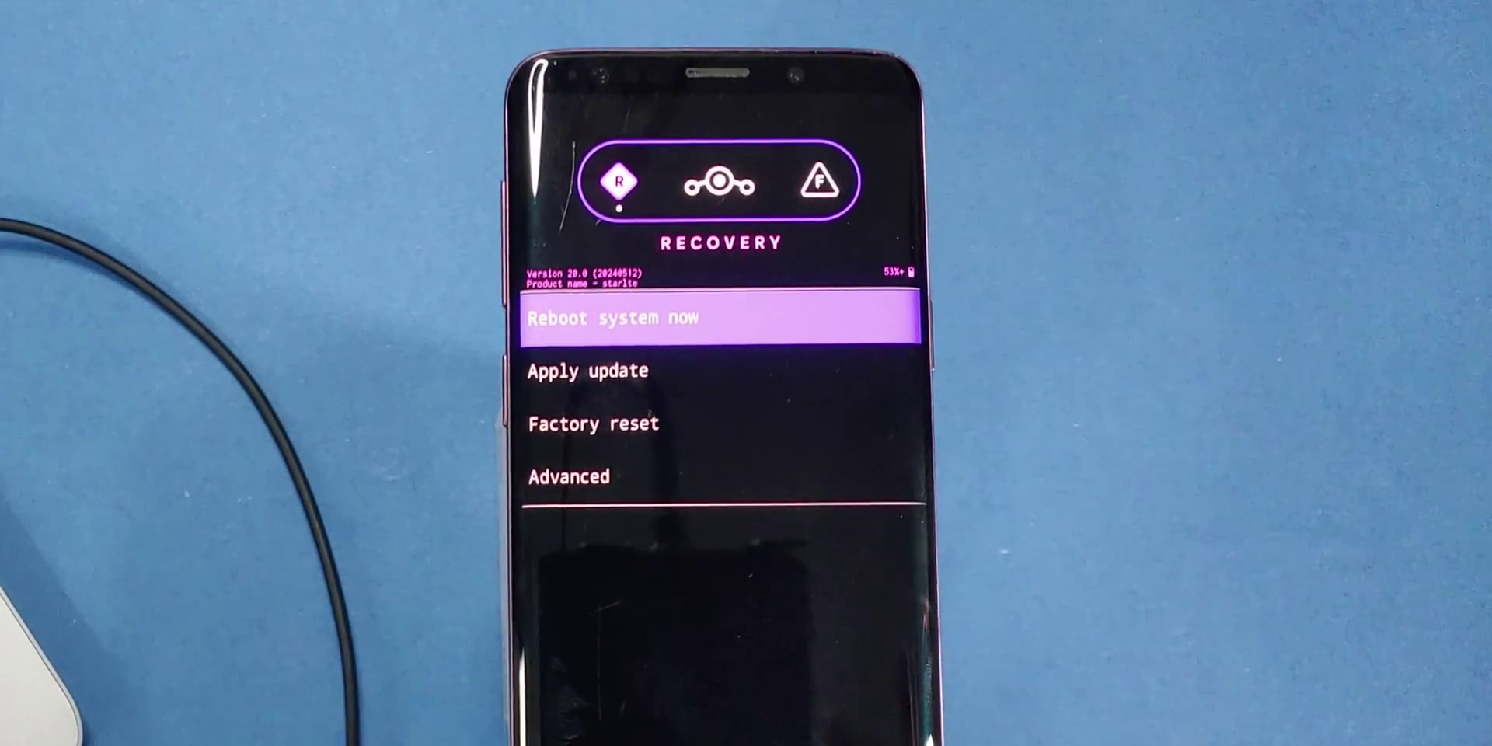
- Format the user data via Factory reset, then switch recovery to Apply from ADB sideload mode
{"action": "left_click", "coordinate": [700, 420]}
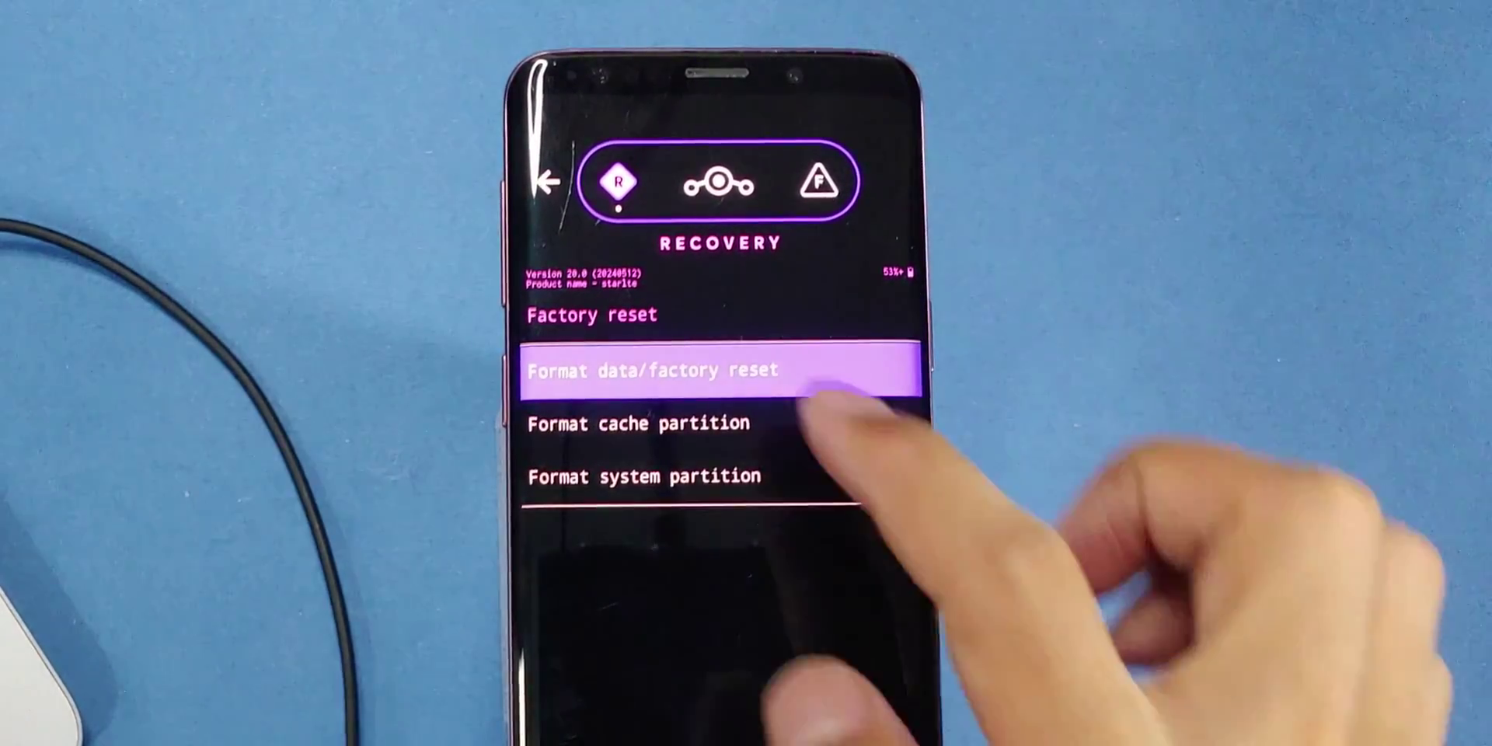
{"action": "left_click", "coordinate": [746, 370]}
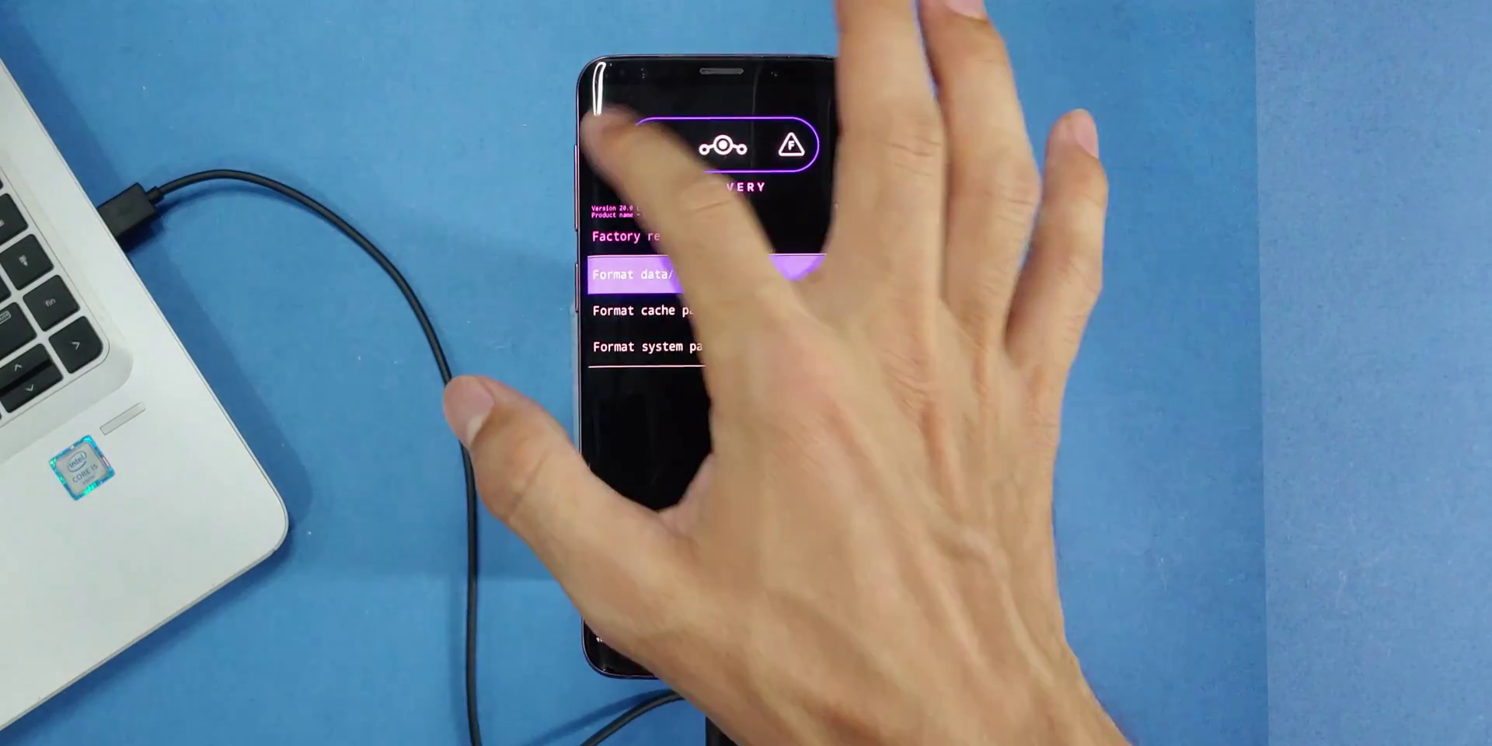
{"action": "left_click", "coordinate": [593, 147]}
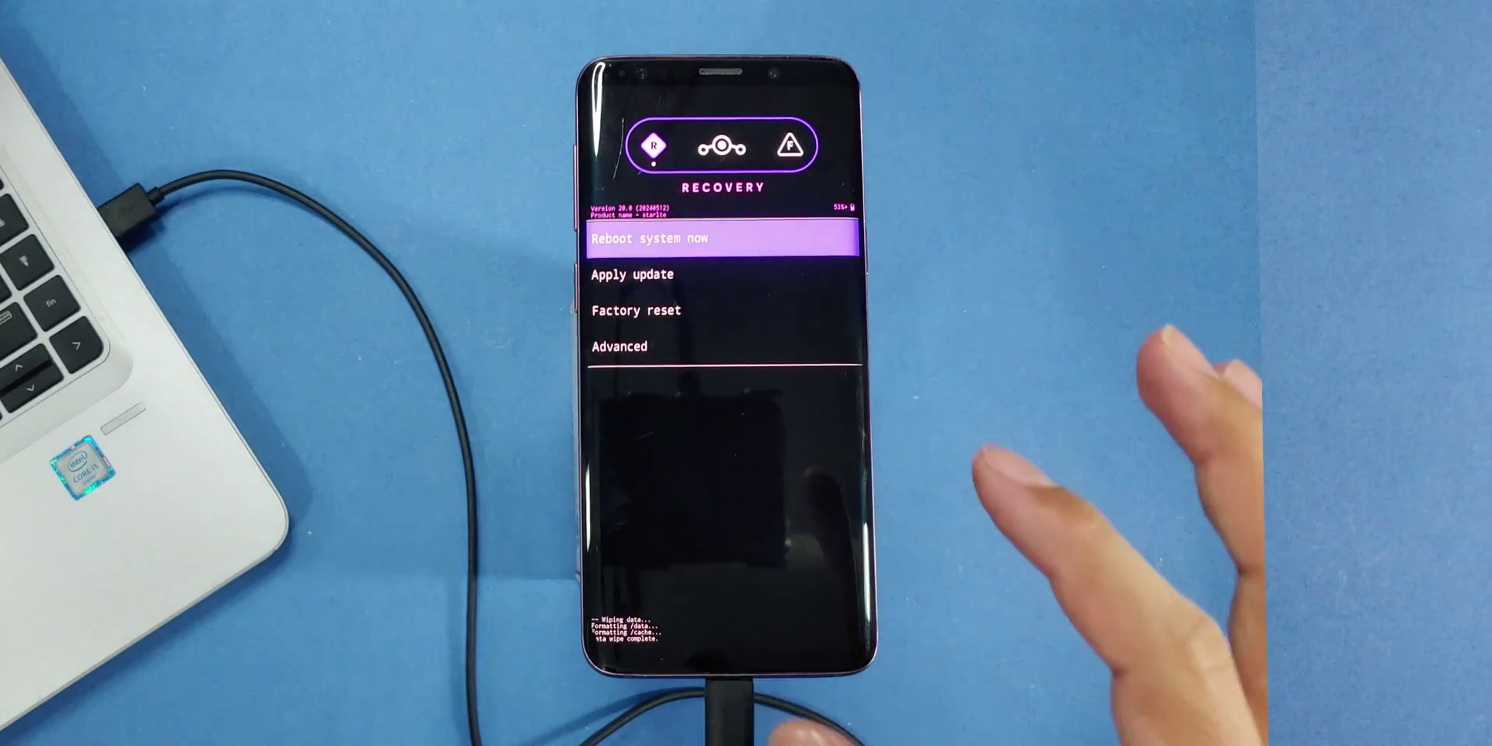
{"action": "left_click", "coordinate": [738, 274]}
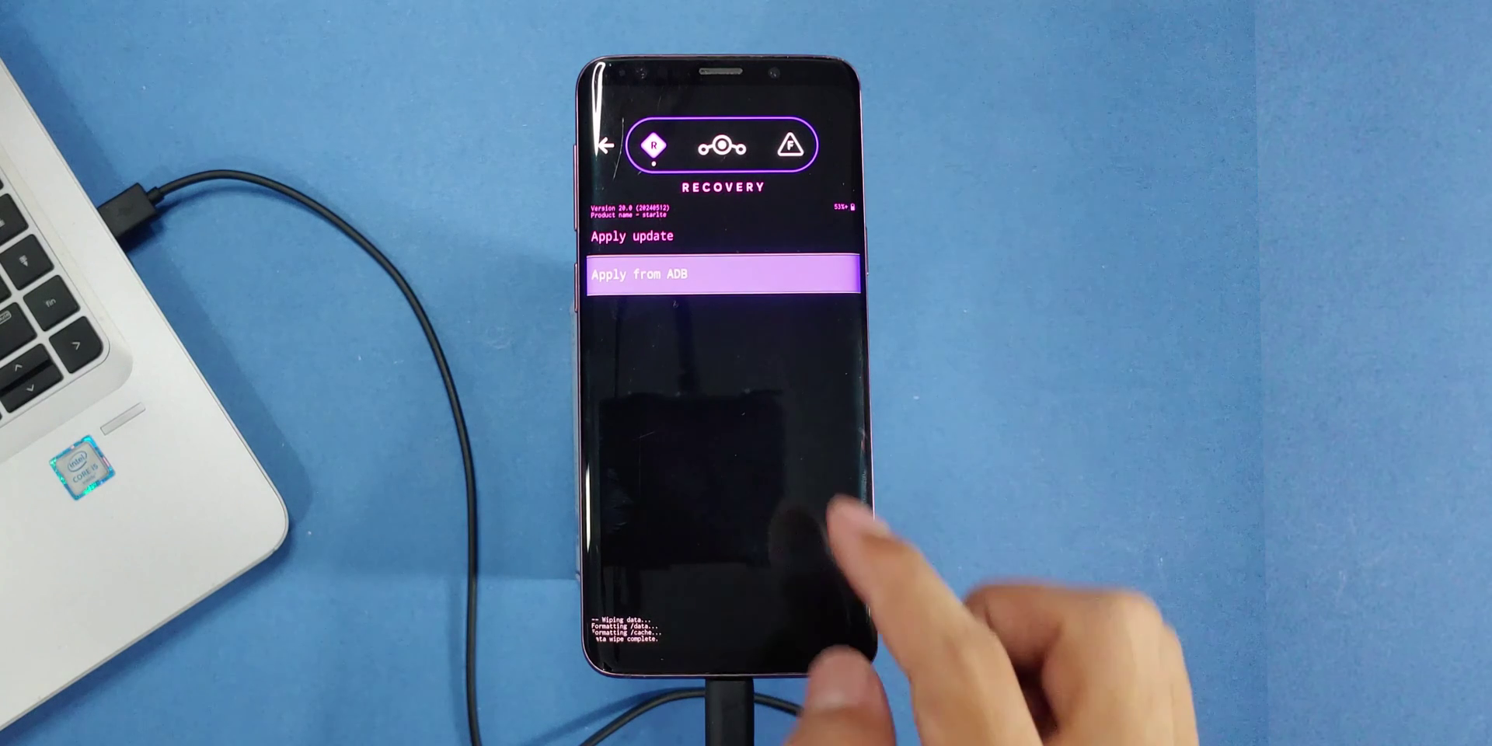
{"action": "left_click", "coordinate": [719, 276]}
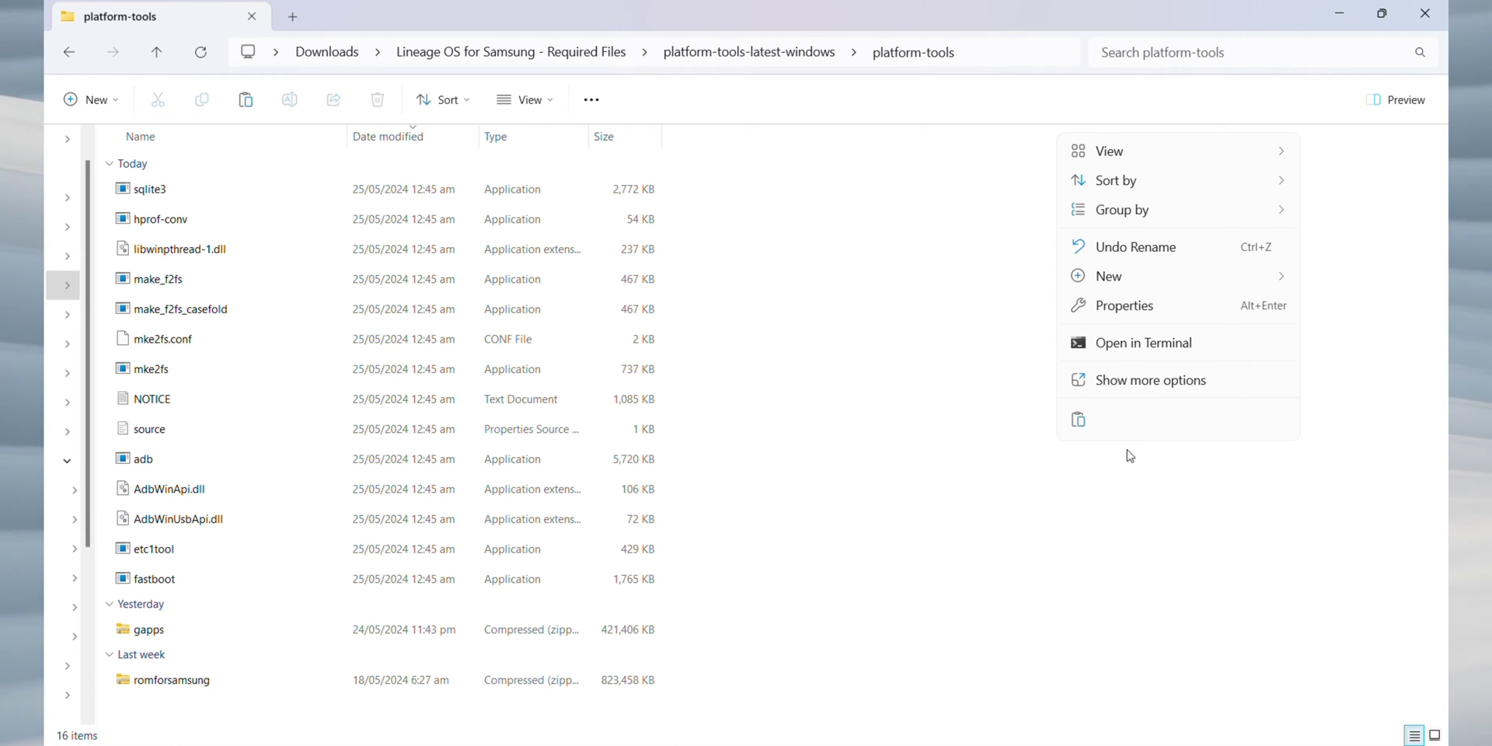
- In a terminal at platform-tools, run 'adb devices' and then 'adb sideload romforsamsung.zip'
{"action": "left_click", "coordinate": [1154, 347]}
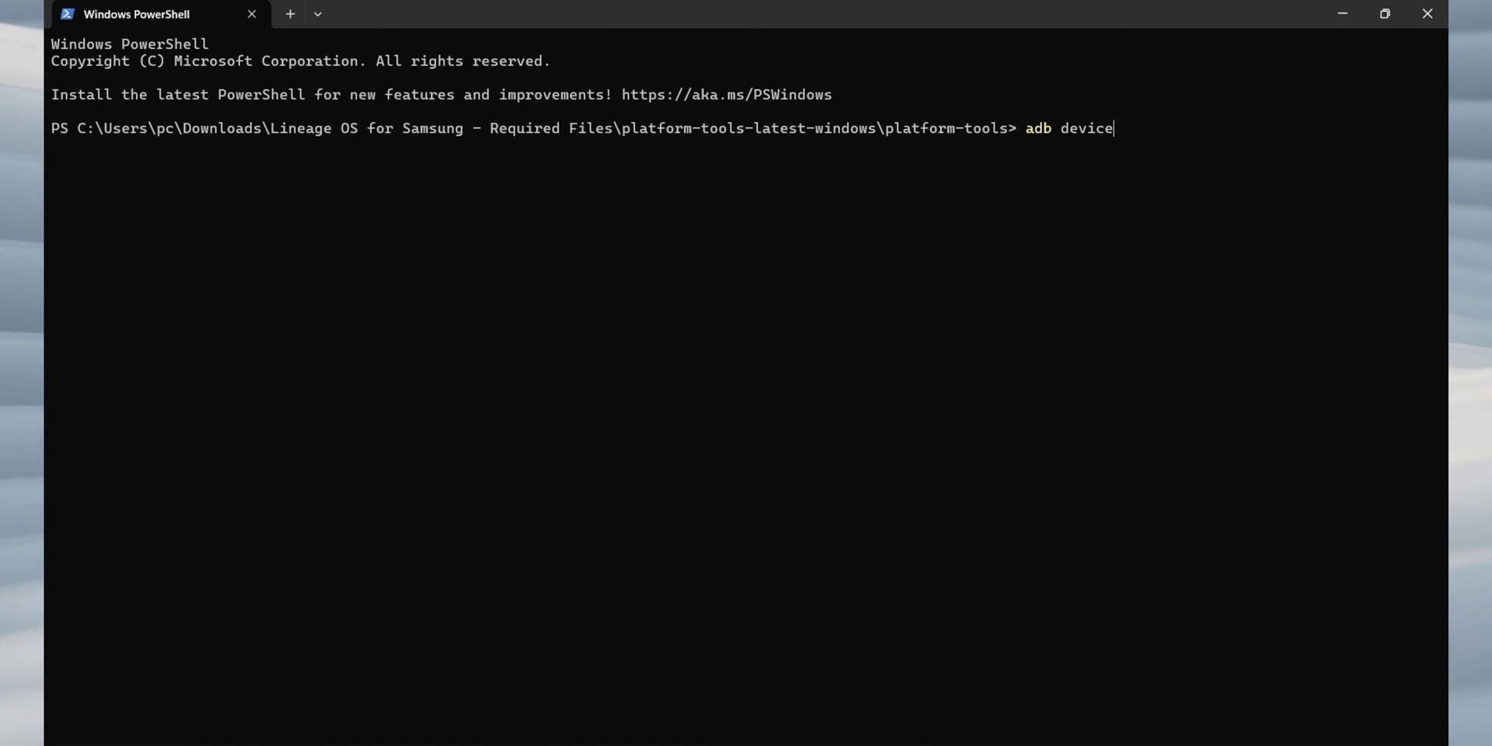
{"action": "key", "text": "Return"}
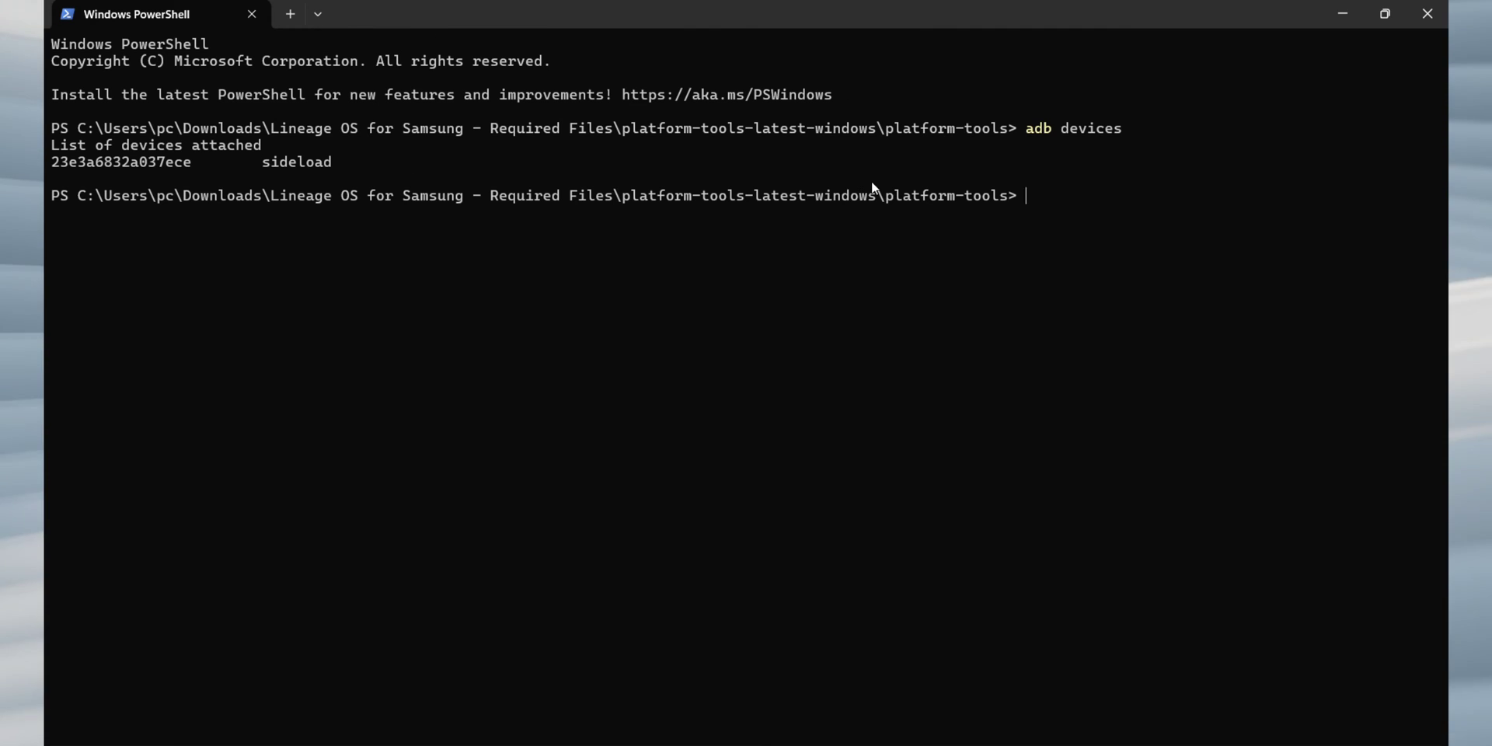
{"action": "type", "text": "adb sideload romforsamsung.zip"}
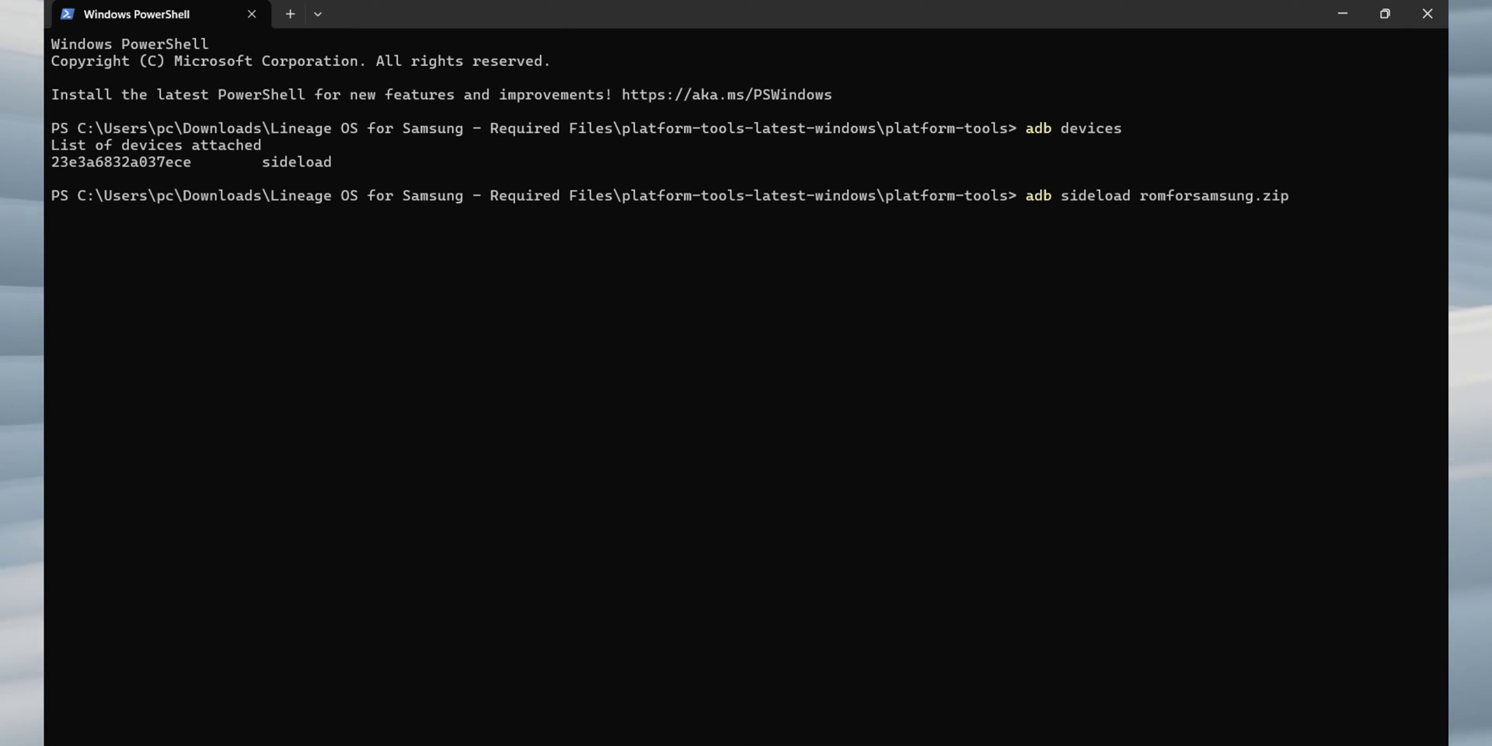
{"action": "key", "text": "Return"}
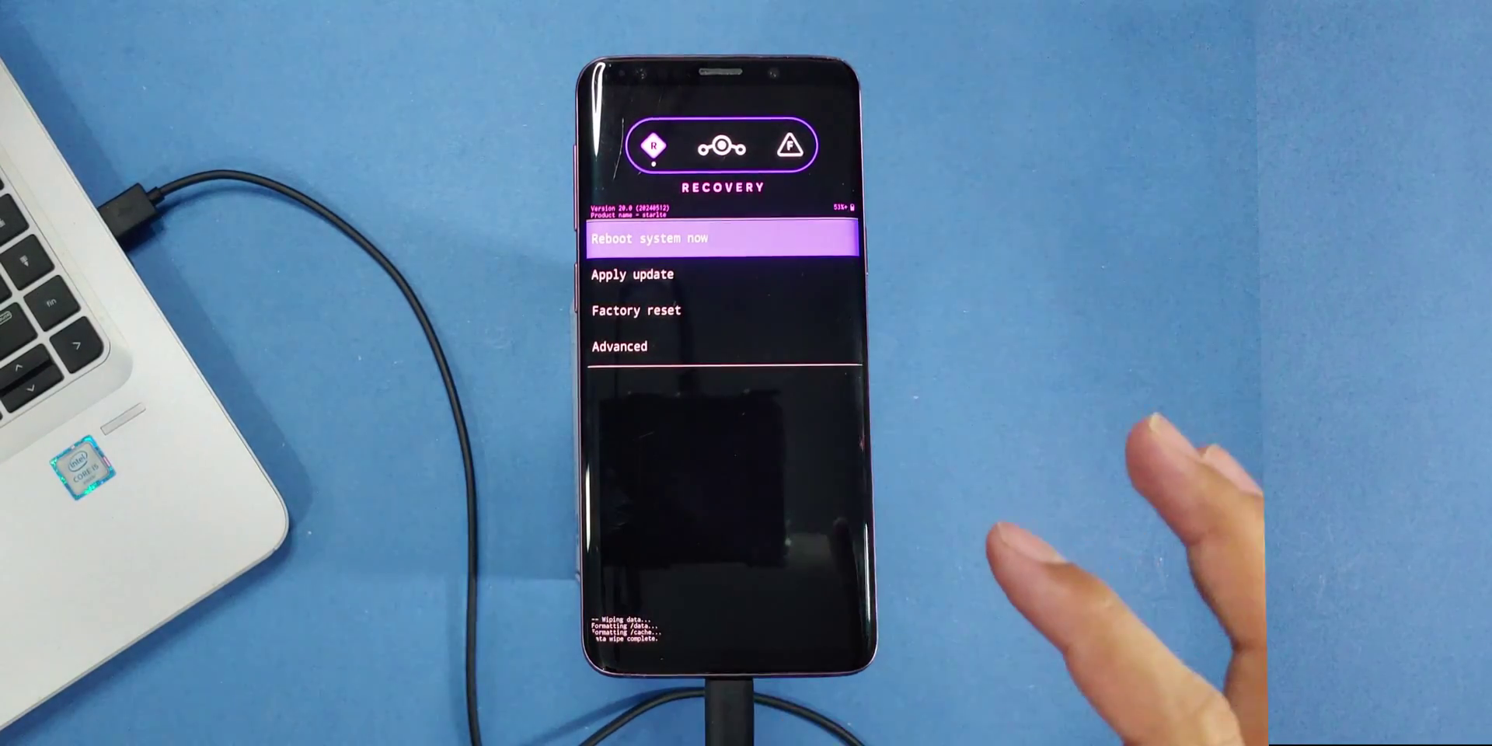
- Re-enter ADB sideload mode and run 'adb sideload gapps.zip', which aborts; then search 'gapps download'
{"action": "left_click", "coordinate": [777, 273]}
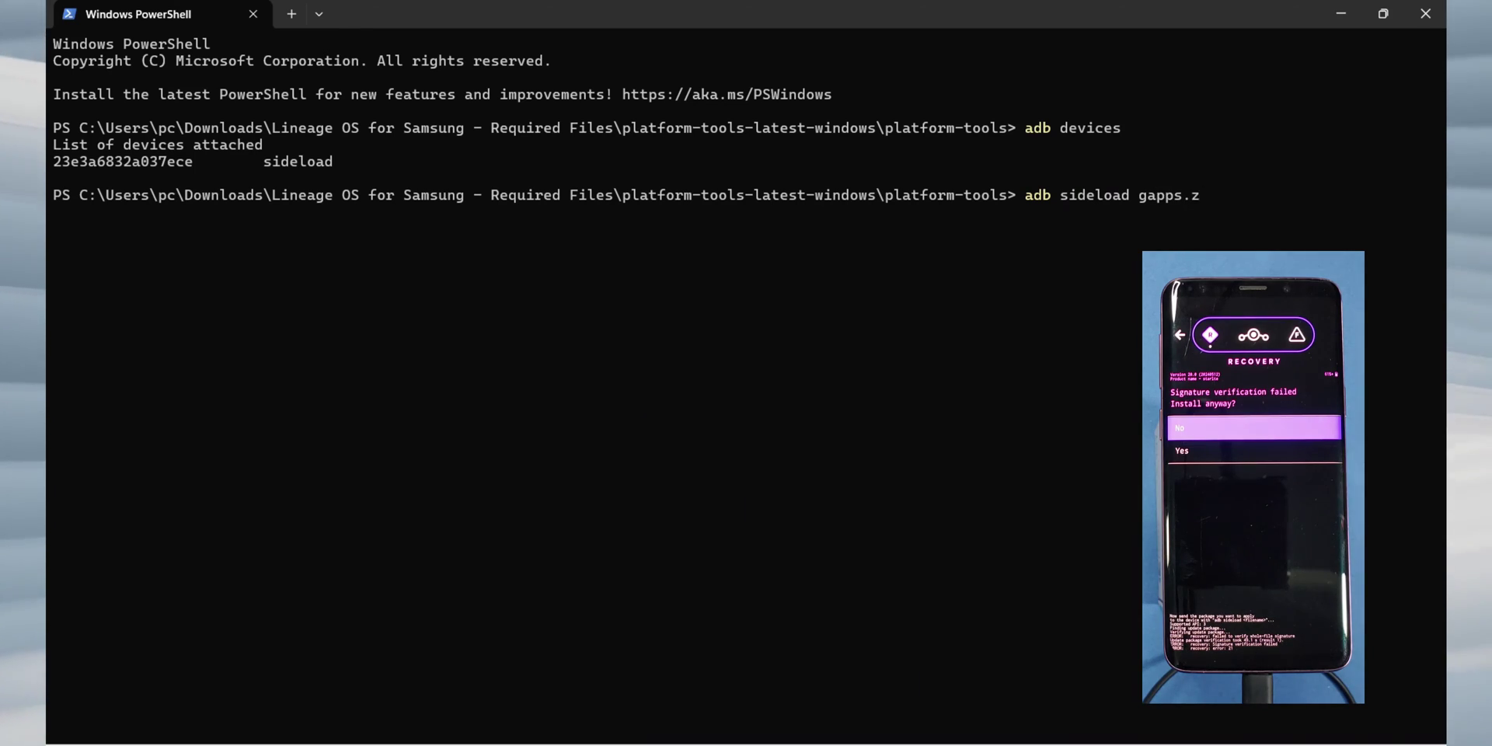
{"action": "key", "text": "Return"}
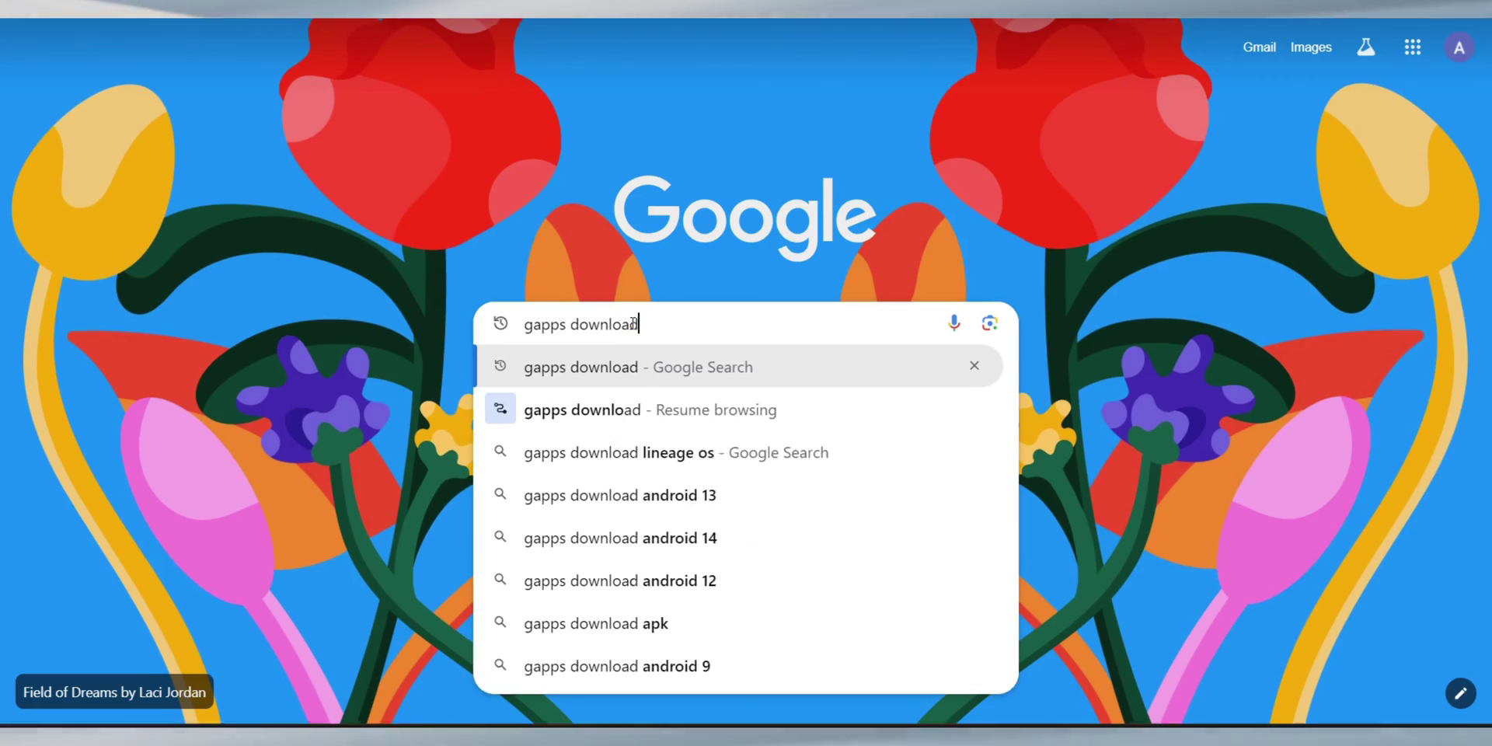
{"action": "key", "text": "Return"}
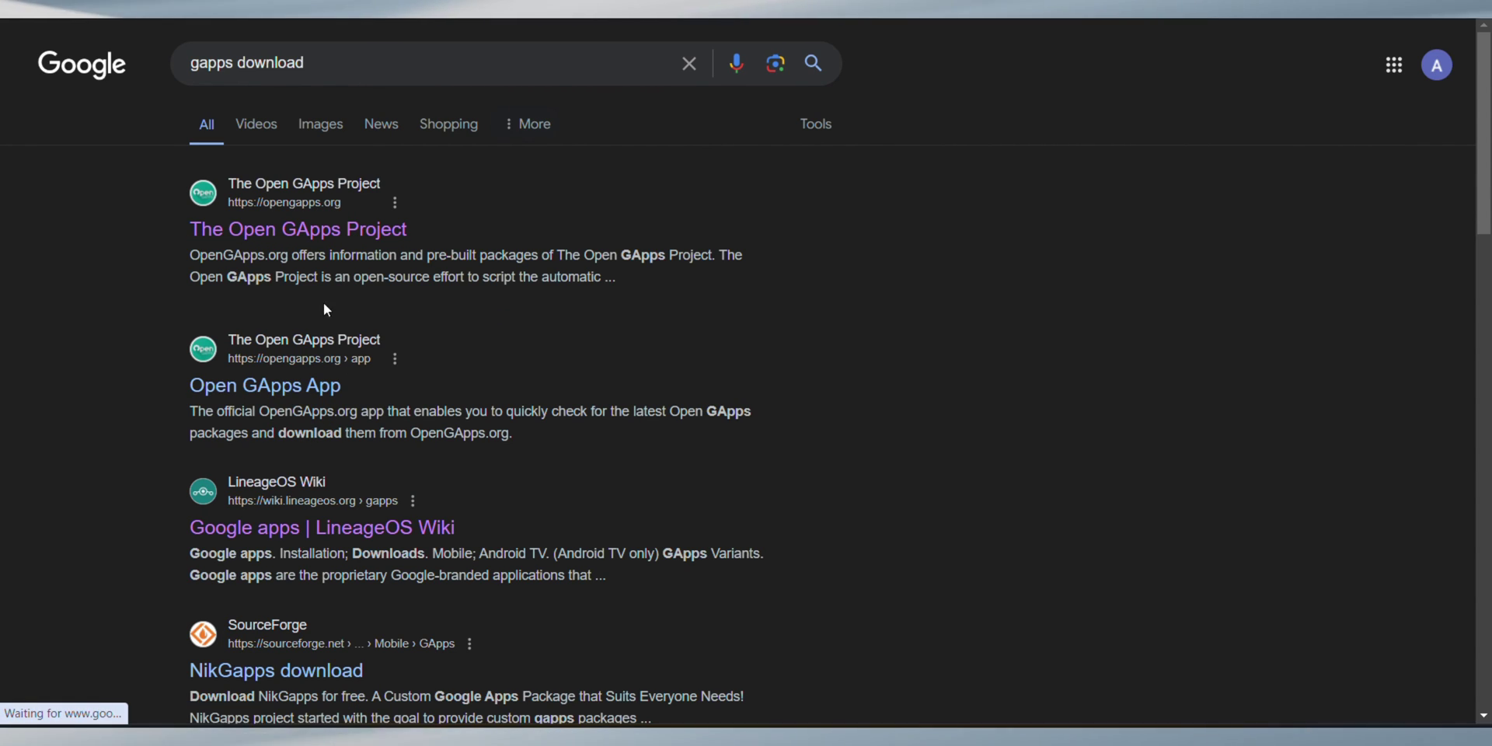
- Open a GApps download page from the 'gapps download' results
{"action": "left_click", "coordinate": [307, 520]}
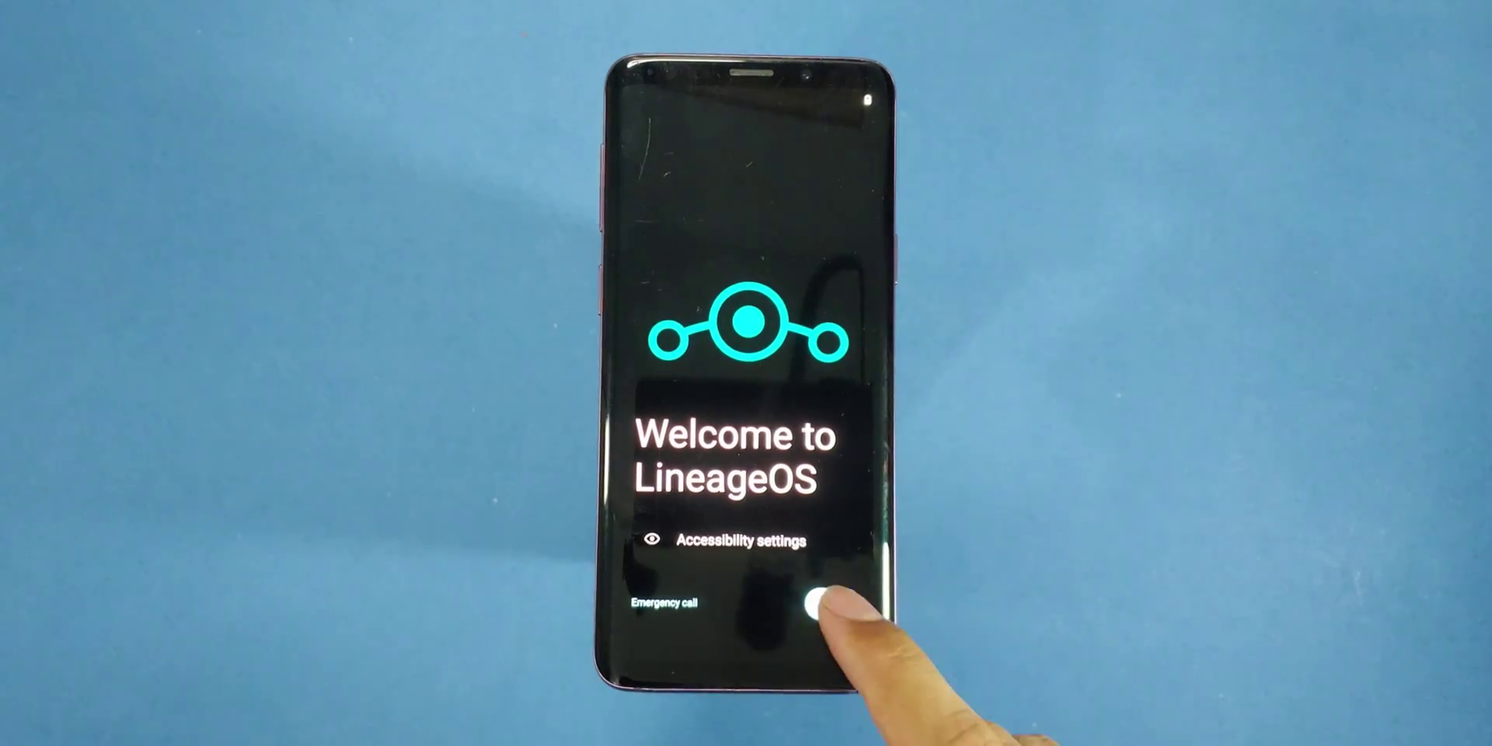
- Advance through Welcome, Language, SIM, Wi-Fi (skipped), Date & time, Location, Recovery update and Features to screen lock
{"action": "left_click", "coordinate": [828, 603]}
{"action": "left_click", "coordinate": [830, 600]}
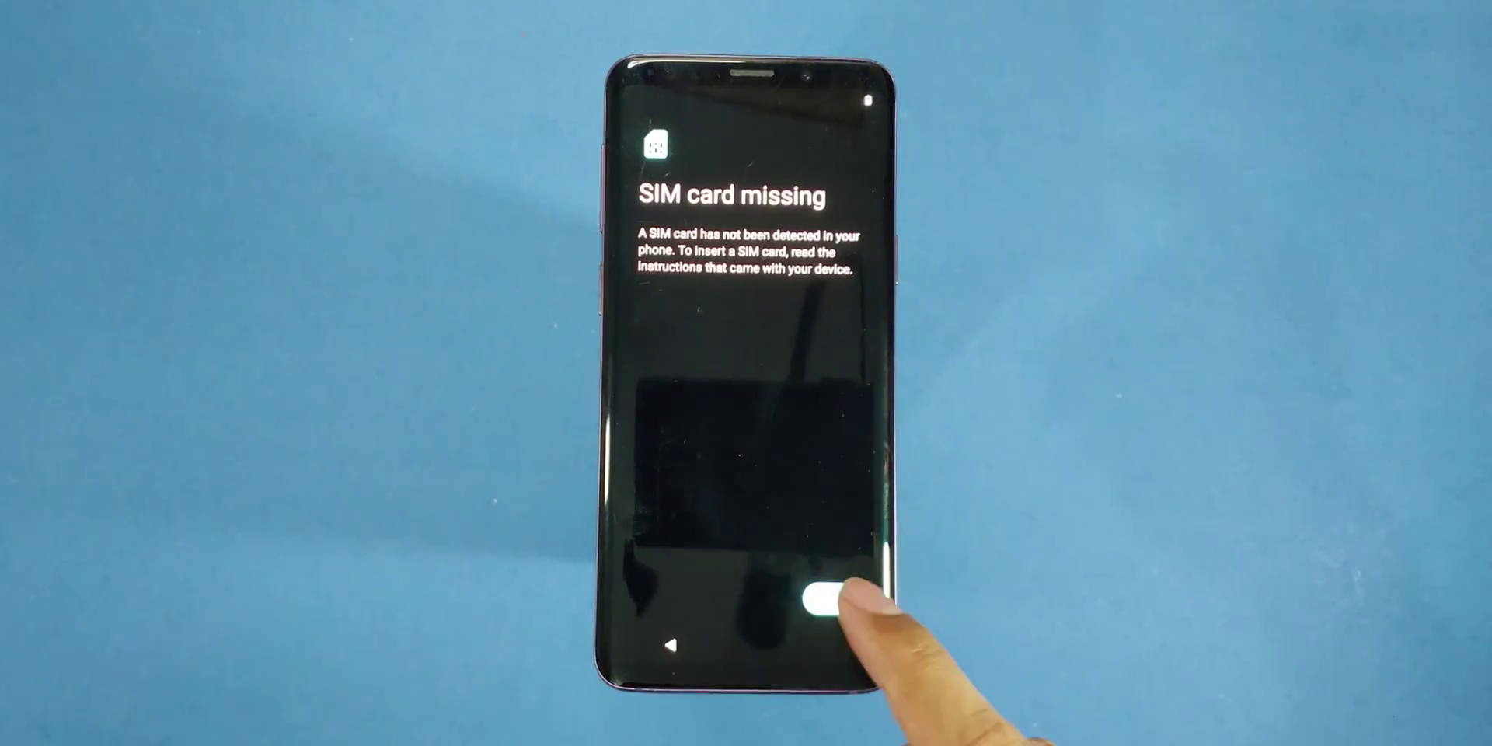
{"action": "left_click", "coordinate": [830, 600]}
{"action": "left_click", "coordinate": [828, 600]}
{"action": "left_click", "coordinate": [829, 600]}
{"action": "left_click", "coordinate": [830, 600]}
{"action": "left_click", "coordinate": [830, 600]}
{"action": "left_click", "coordinate": [830, 600]}
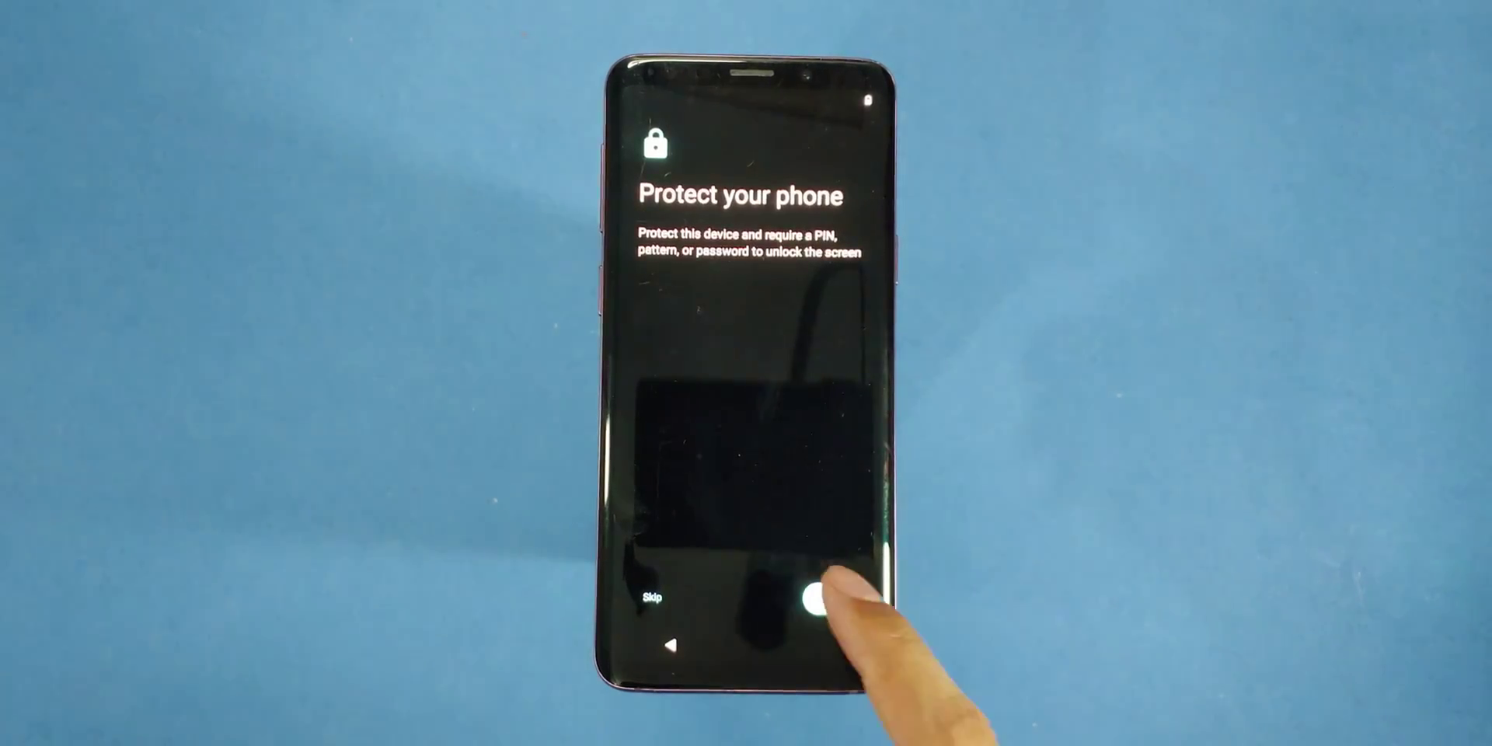
{"action": "left_click", "coordinate": [825, 600]}
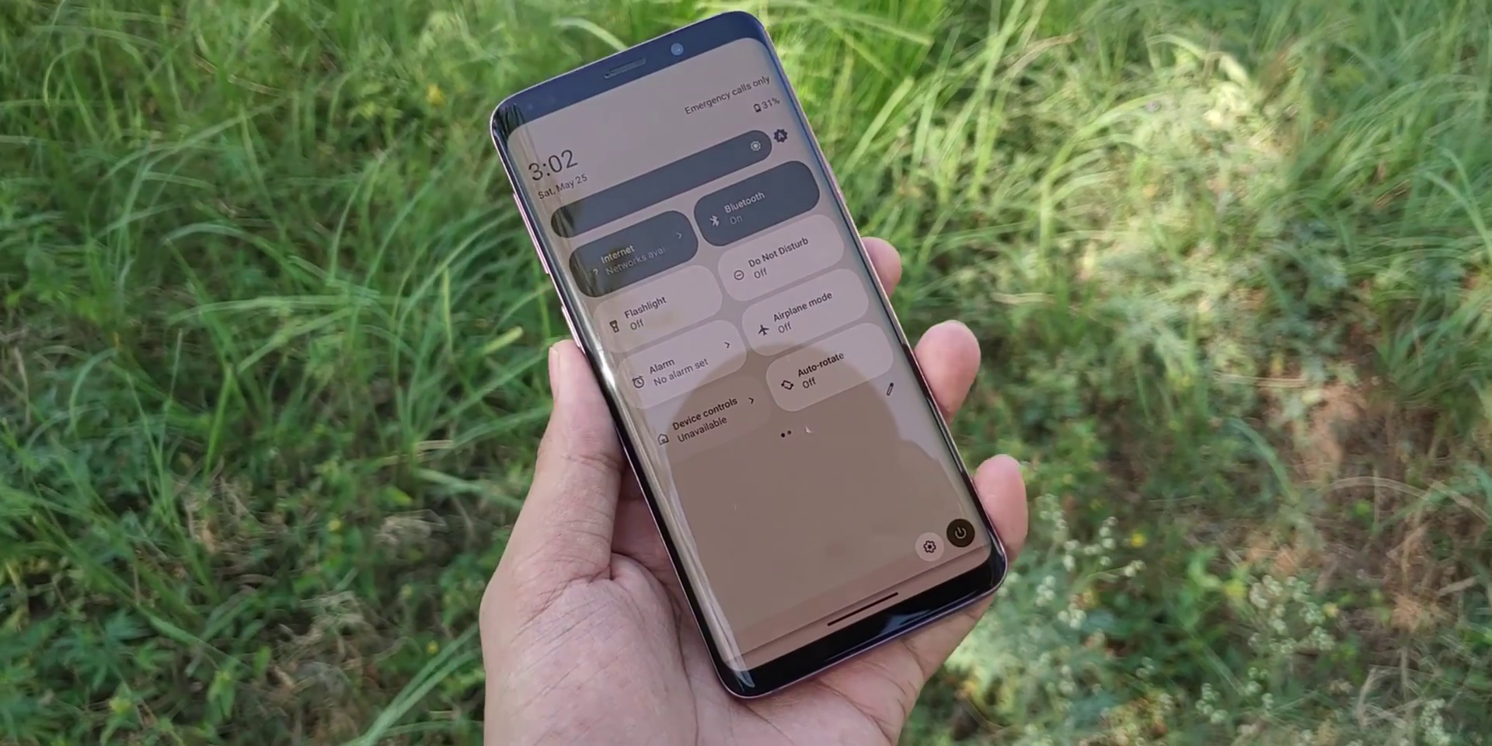